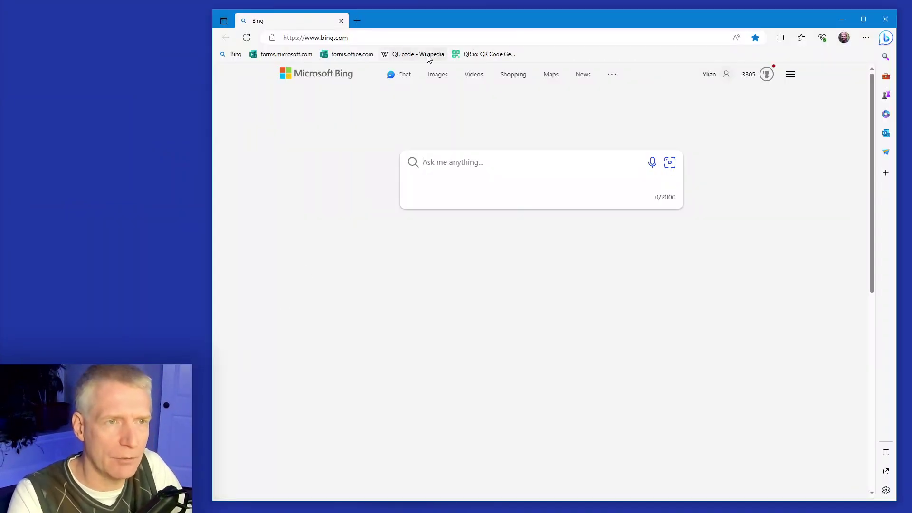
left_click(428, 54)
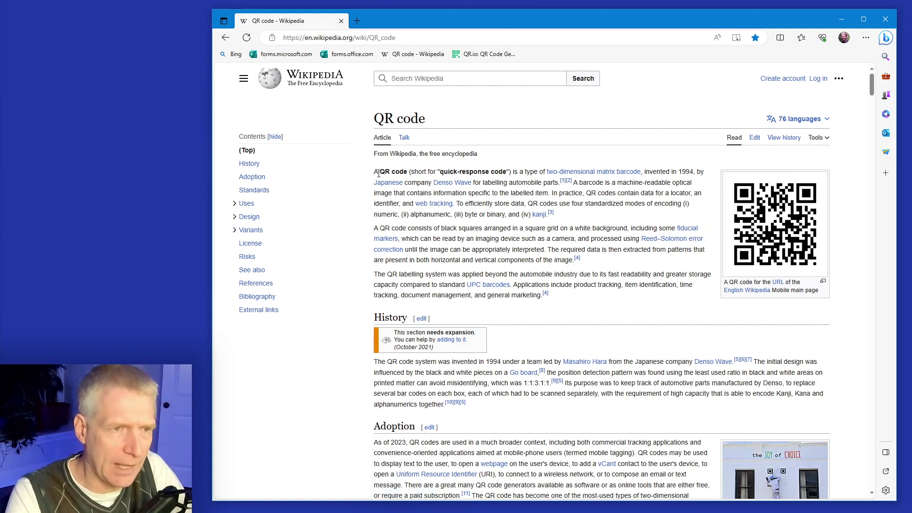
left_click_drag(393, 172, 506, 172)
left_click(487, 173)
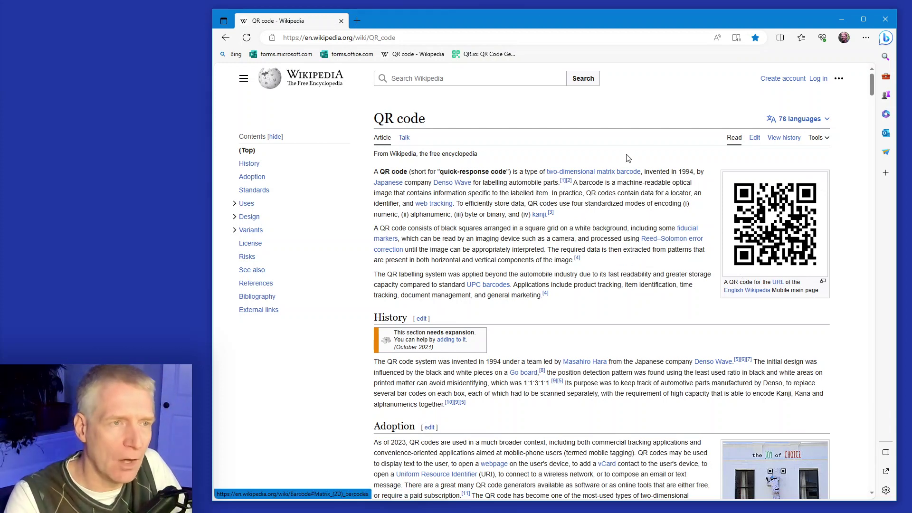
Create a new blank form from the Forms home page and begin titling it 'Office Suggestion Box'
left_click(291, 55)
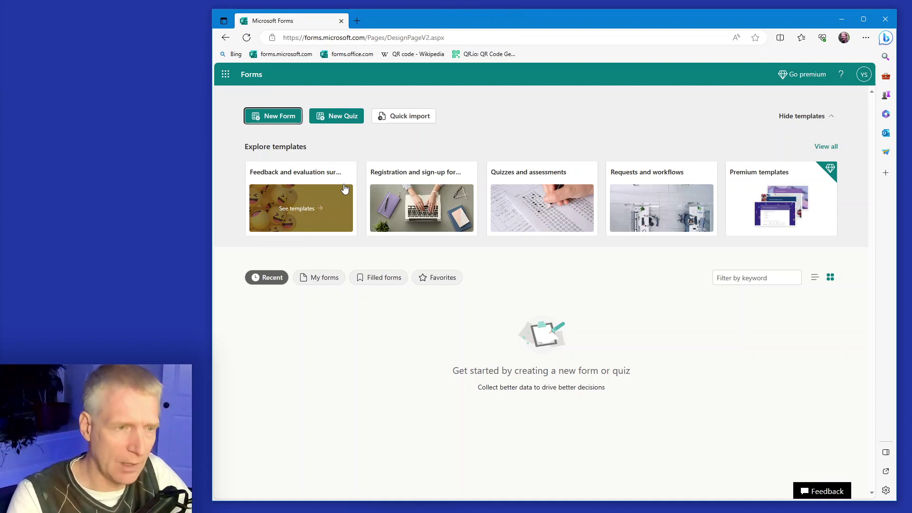
left_click(279, 120)
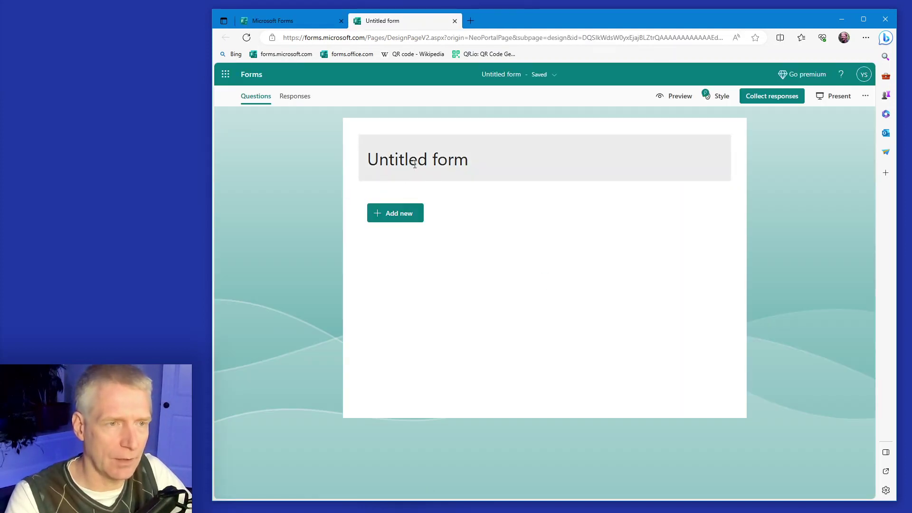
left_click(415, 164)
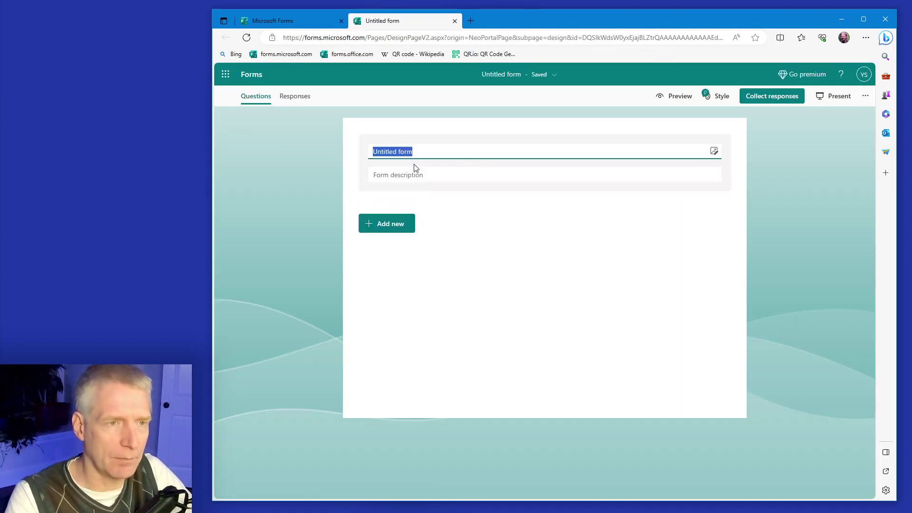
left_click(429, 167)
left_click(278, 152)
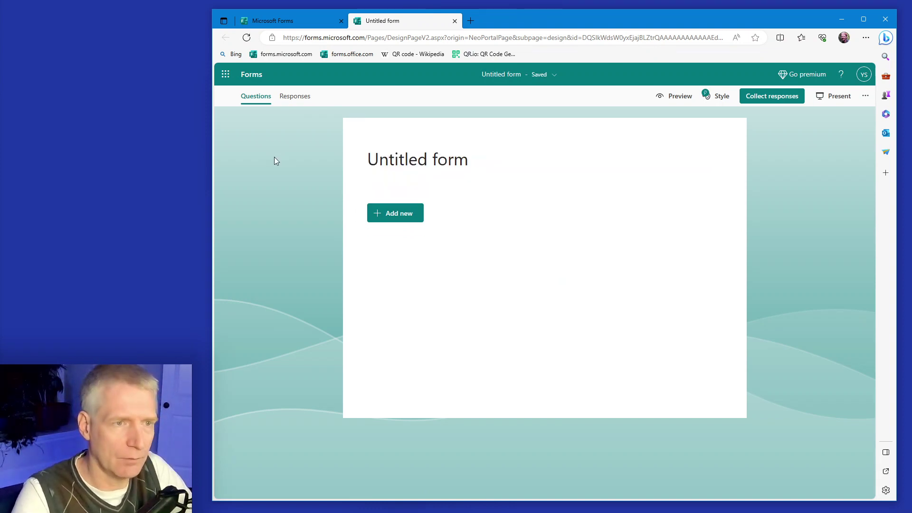
left_click(420, 164)
type("Off")
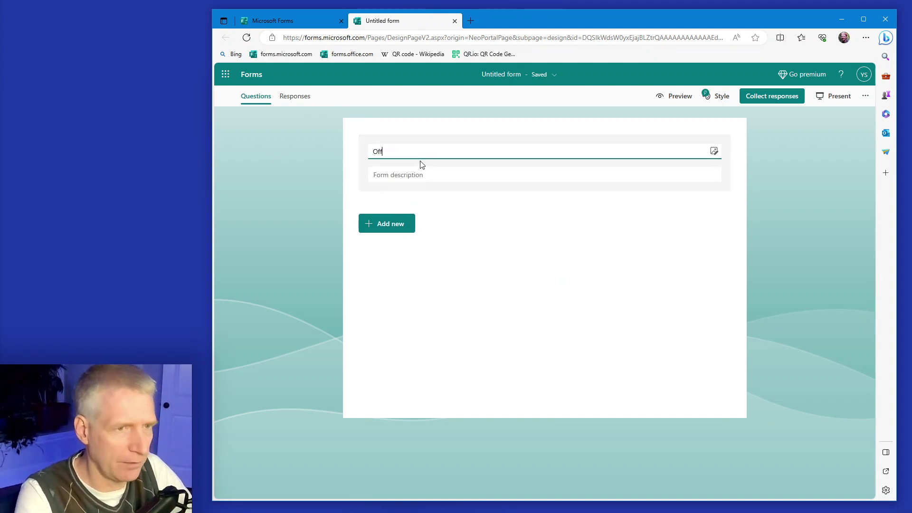
type("SuggestionBox")
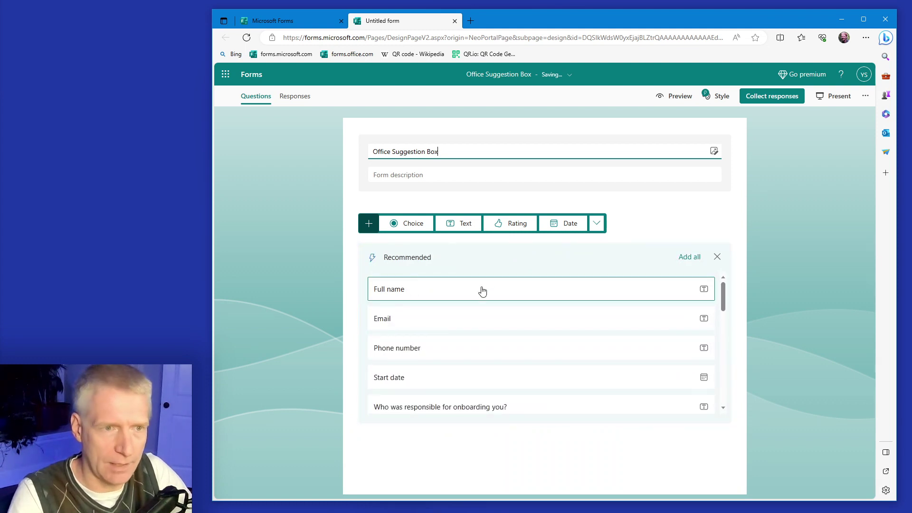
Add a text question worded 'Enter your suggestions' as question 1
left_click(717, 257)
left_click(461, 228)
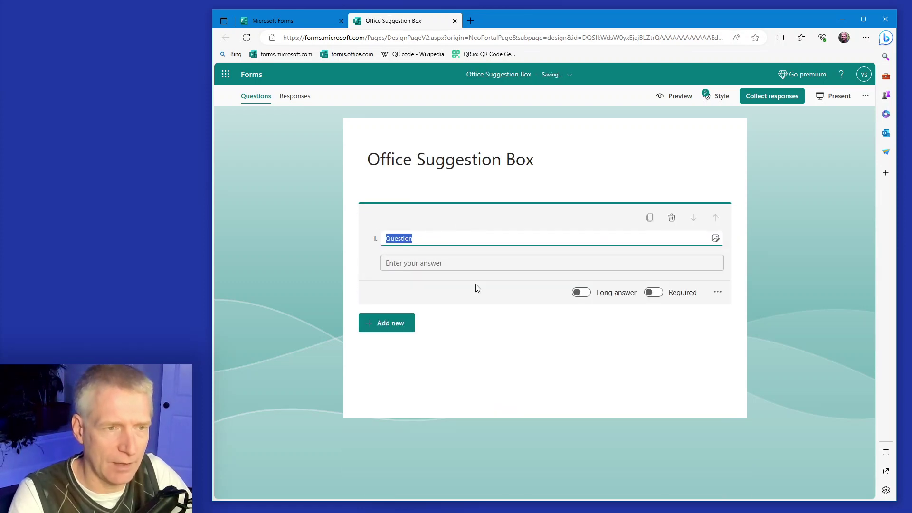
left_click(329, 237)
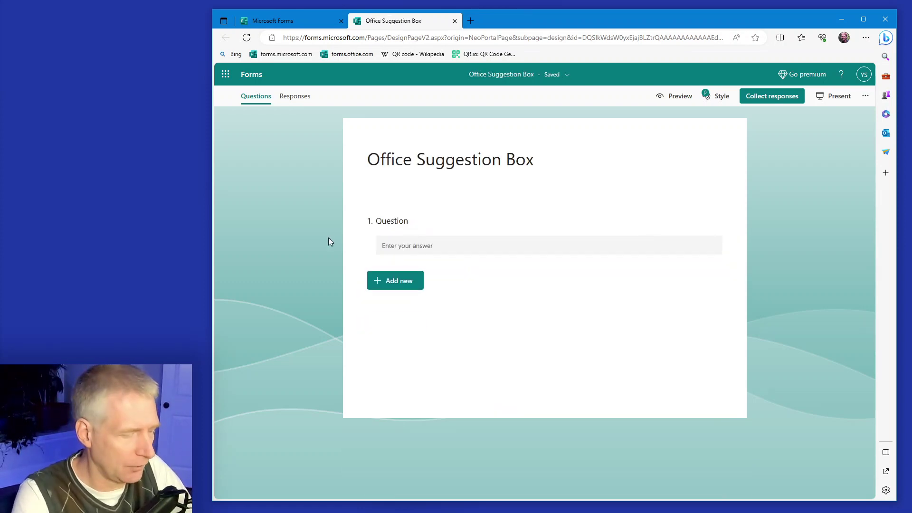
left_click(403, 221)
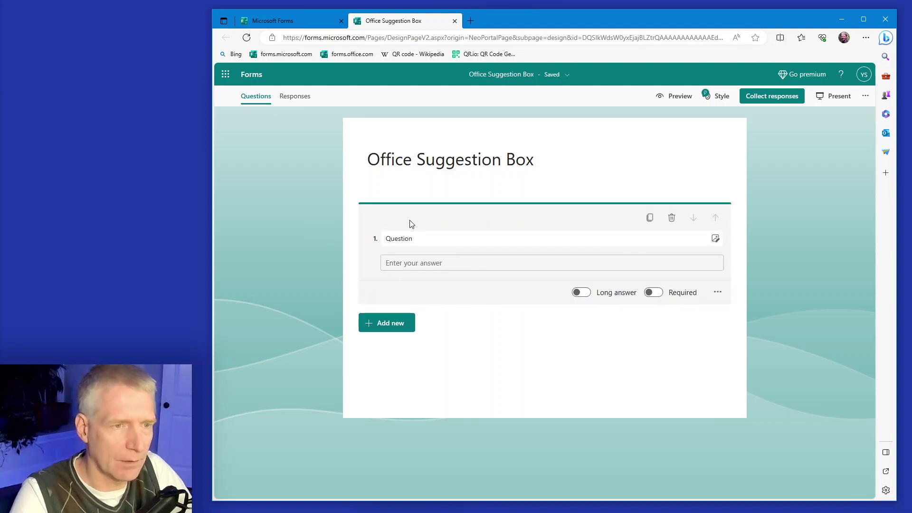
type("En")
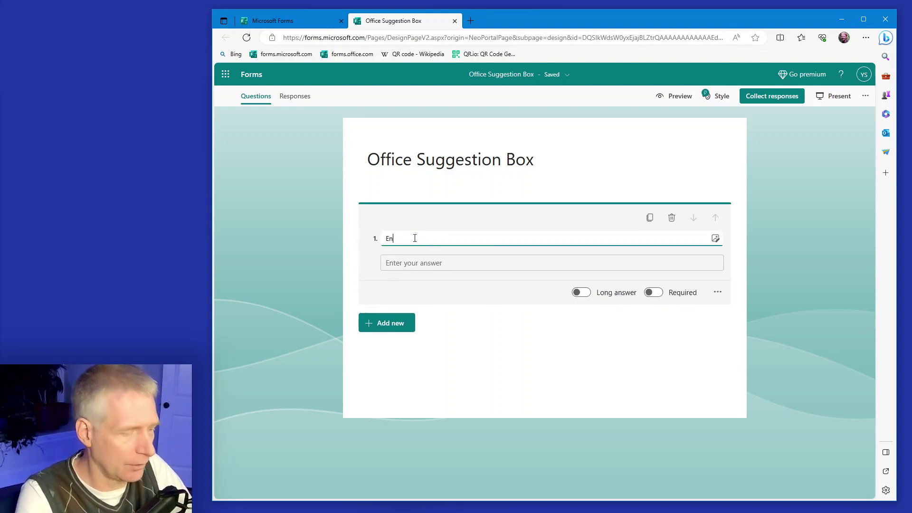
type("ter your suggestions")
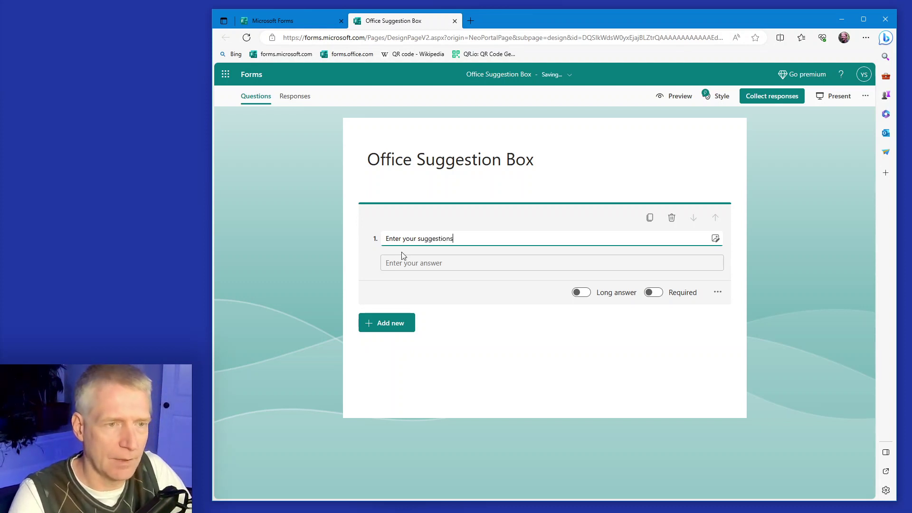
left_click(312, 264)
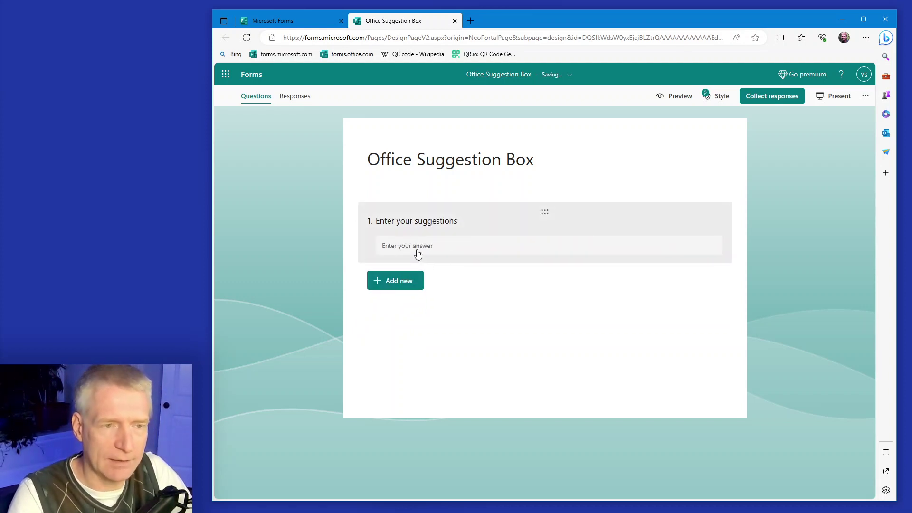
Turn on Long answer and Required for the suggestions question
left_click(470, 227)
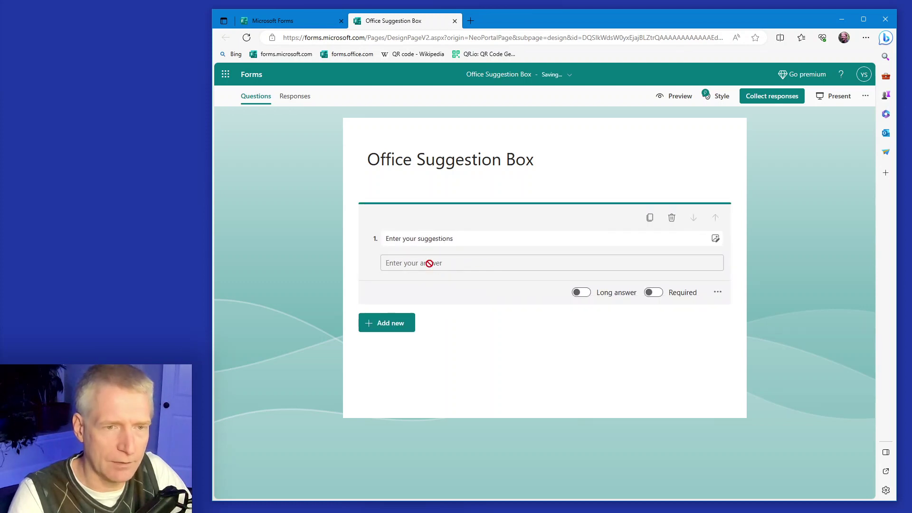
left_click(581, 293)
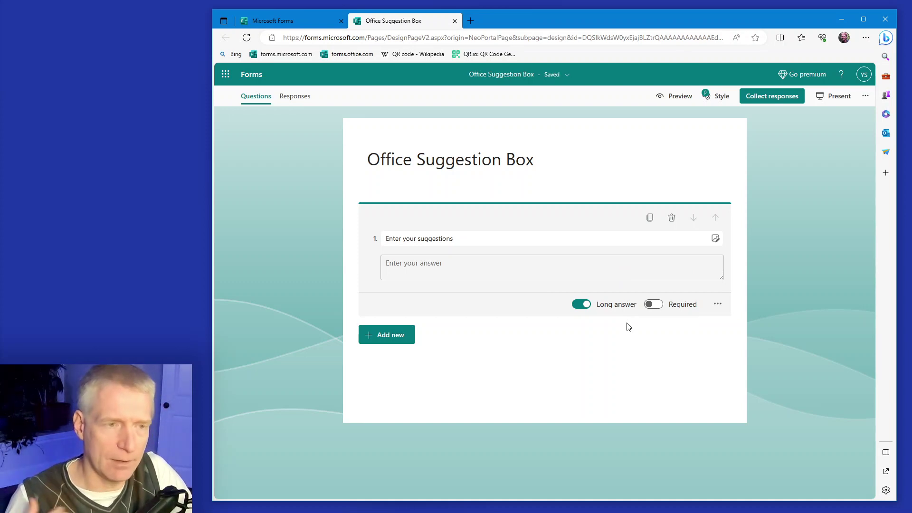
left_click(654, 306)
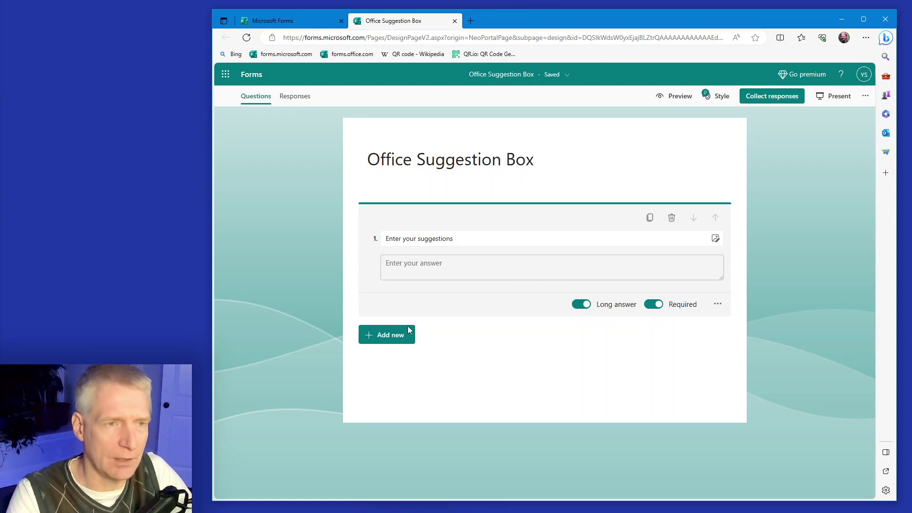
left_click(297, 292)
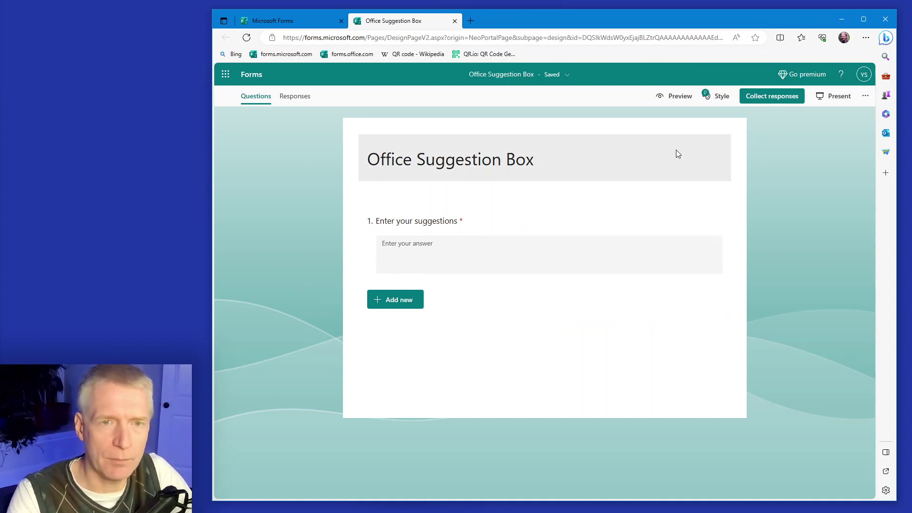
left_click(716, 98)
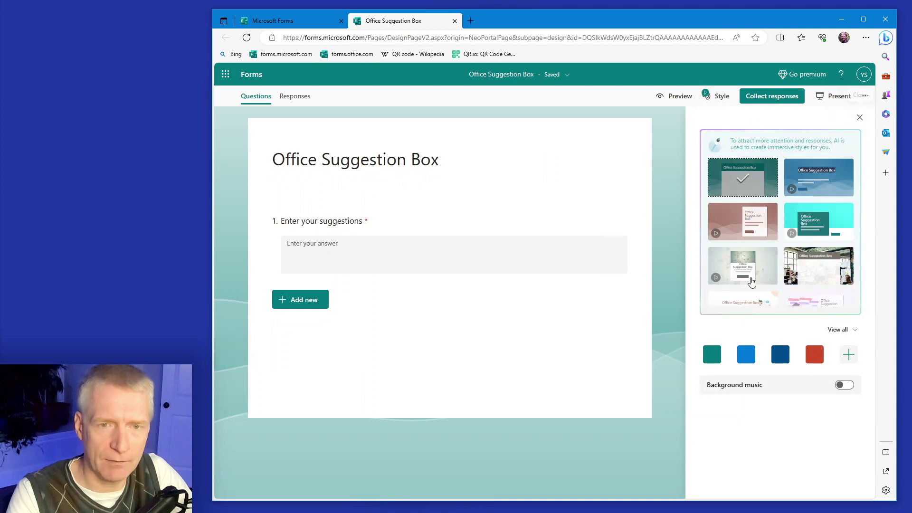
left_click(758, 229)
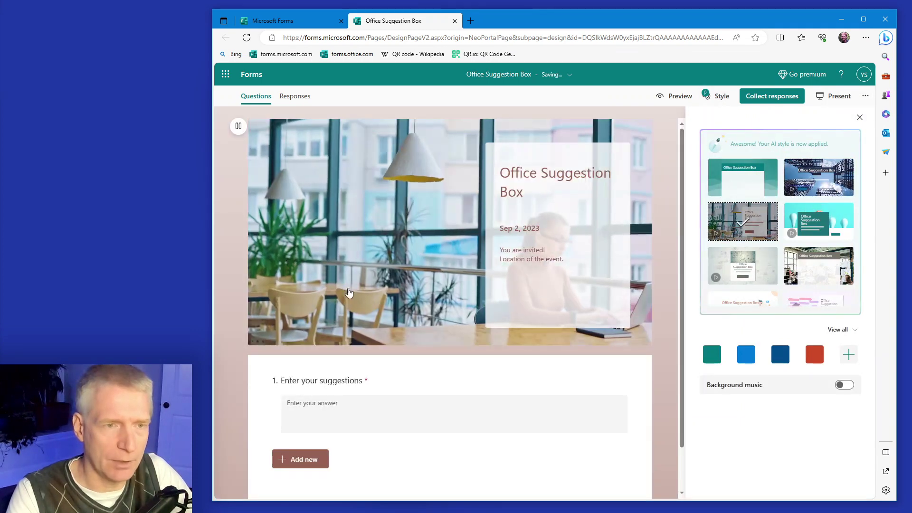
left_click(536, 254)
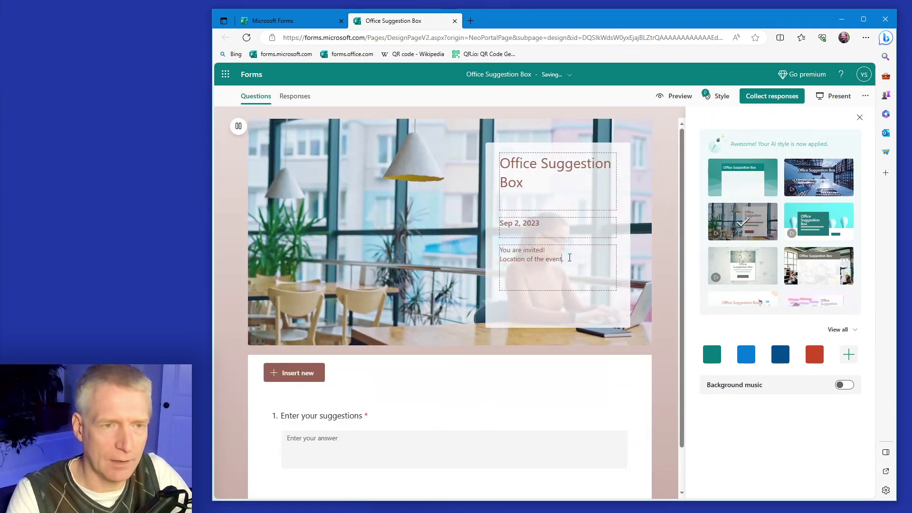
triple_click(535, 253)
left_click(564, 226)
triple_click(564, 225)
key("BackSpace")
triple_click(561, 259)
key("BackSpace")
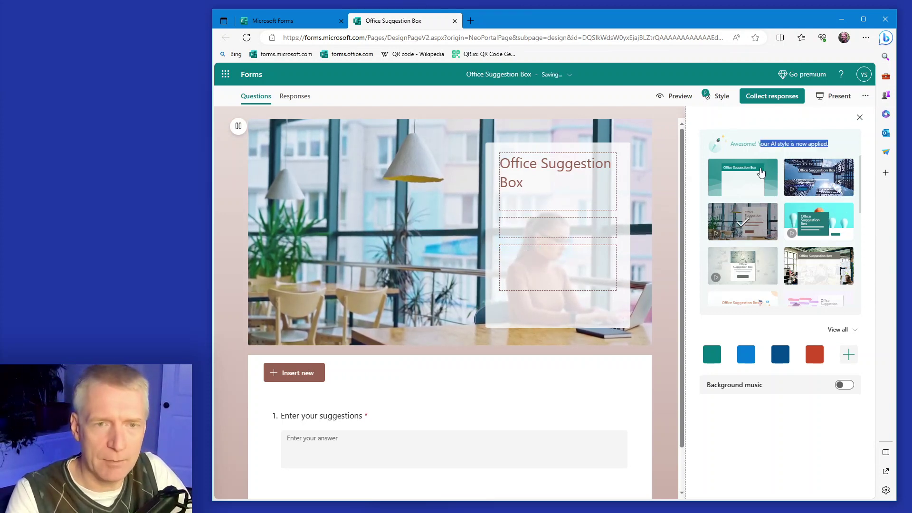
left_click(775, 164)
left_click(654, 227)
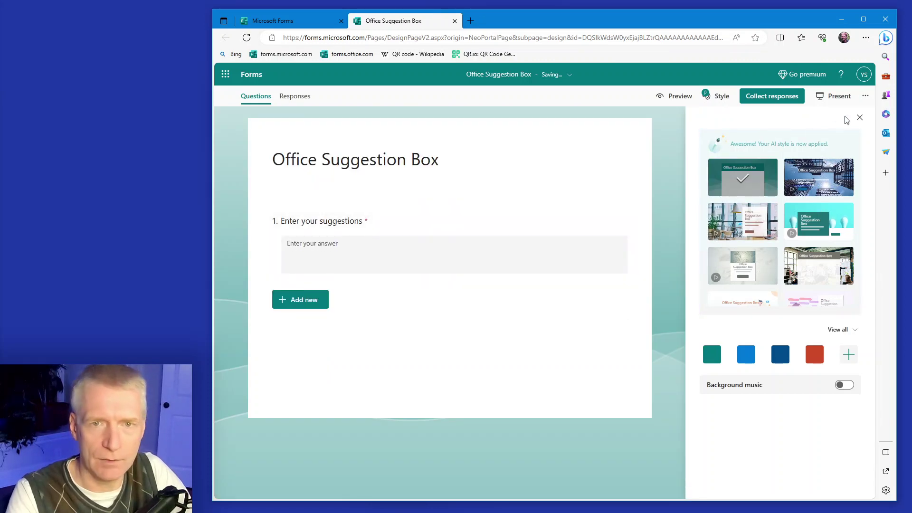
left_click(859, 117)
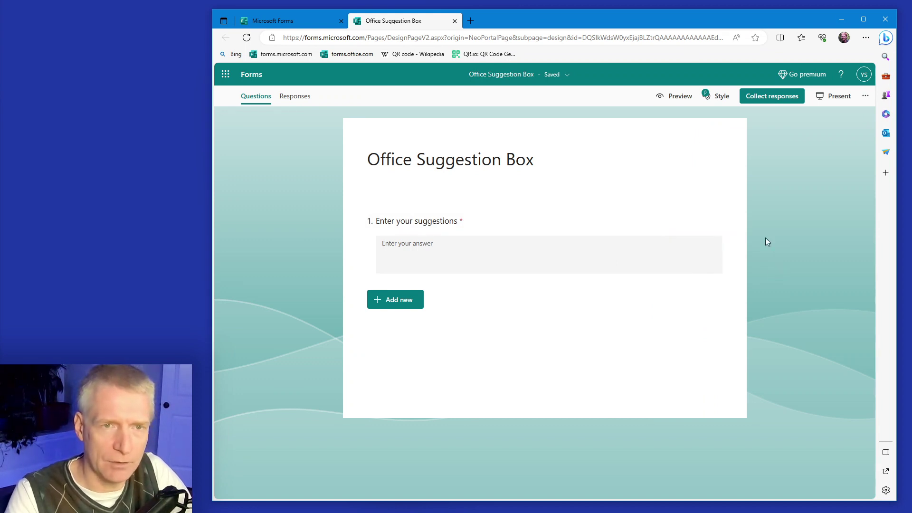
left_click(677, 97)
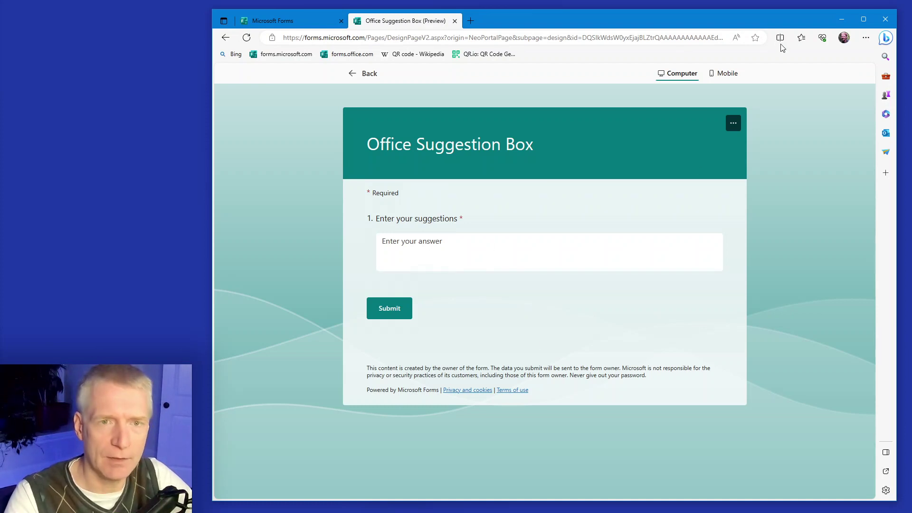
left_click(729, 74)
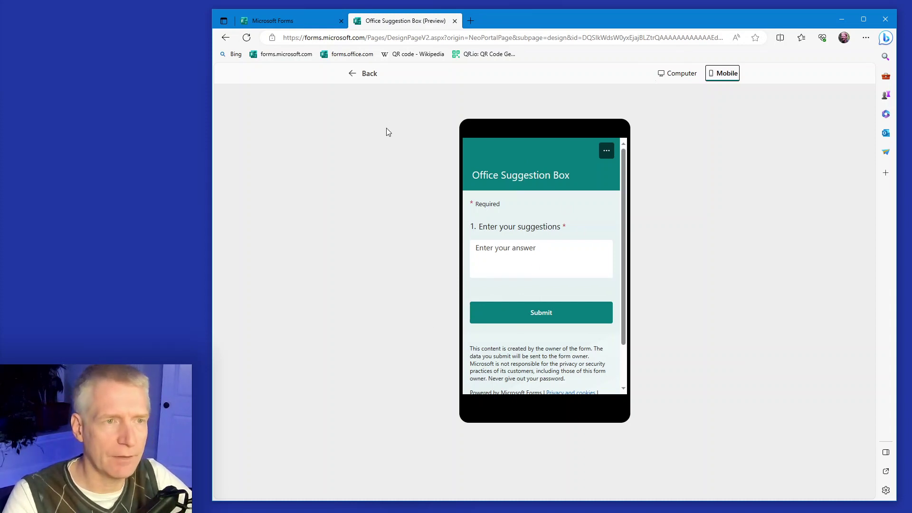
left_click(359, 73)
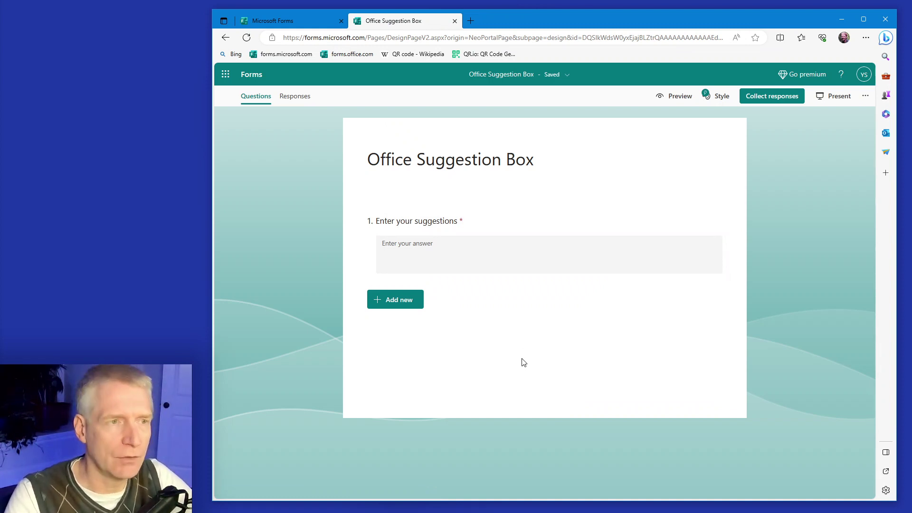
Show the Office Suggestion Box form's QR code in the Collect responses options
left_click(770, 97)
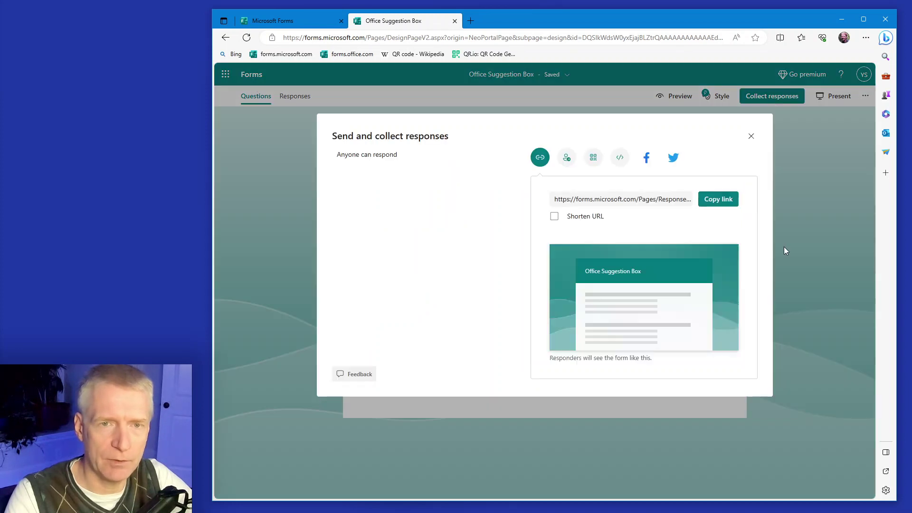
left_click(566, 199)
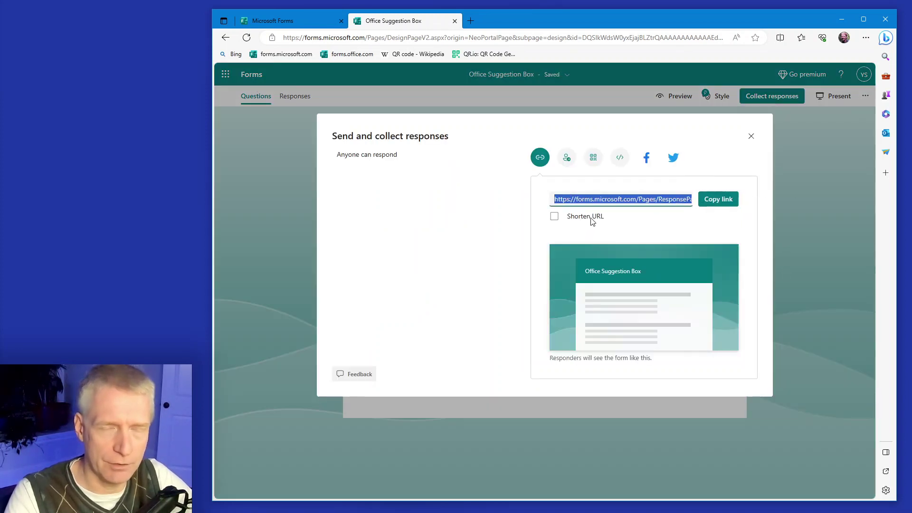
left_click(593, 160)
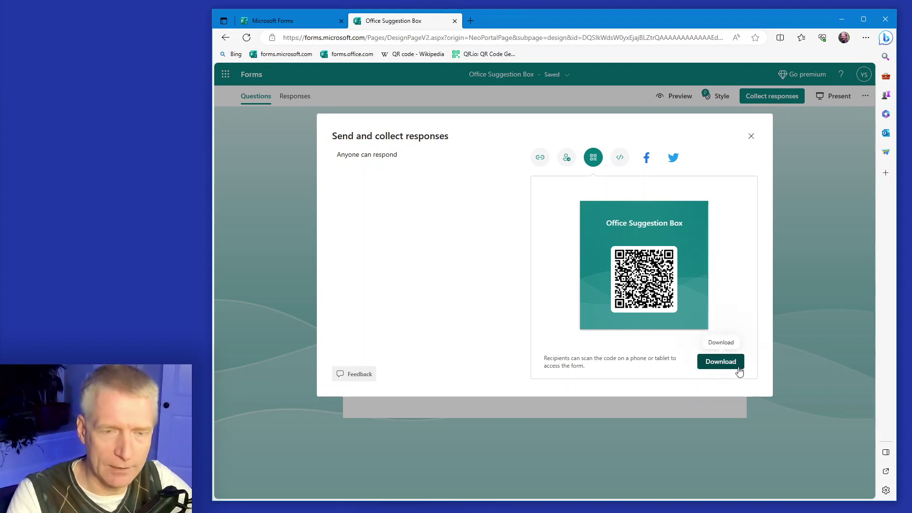
Download the QR code image and set its printer to HP LaserJet Professional
left_click(721, 362)
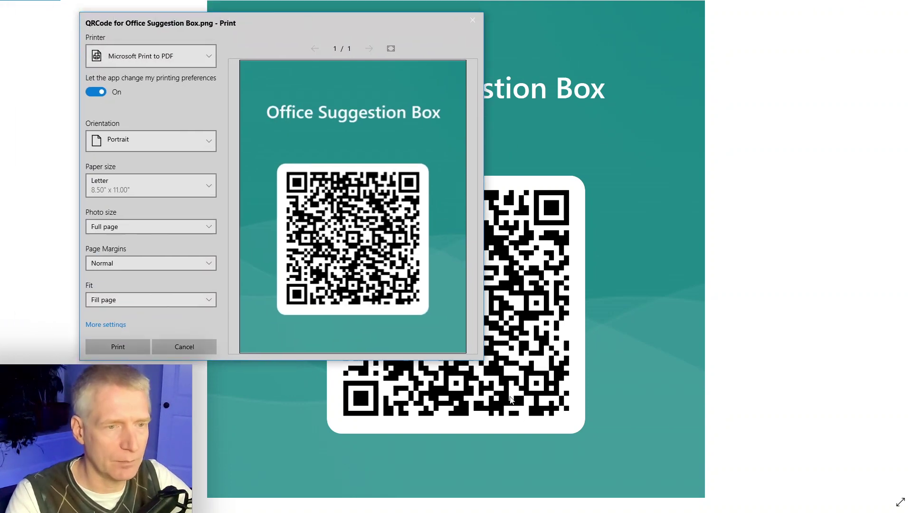
left_click_drag(482, 361, 658, 470)
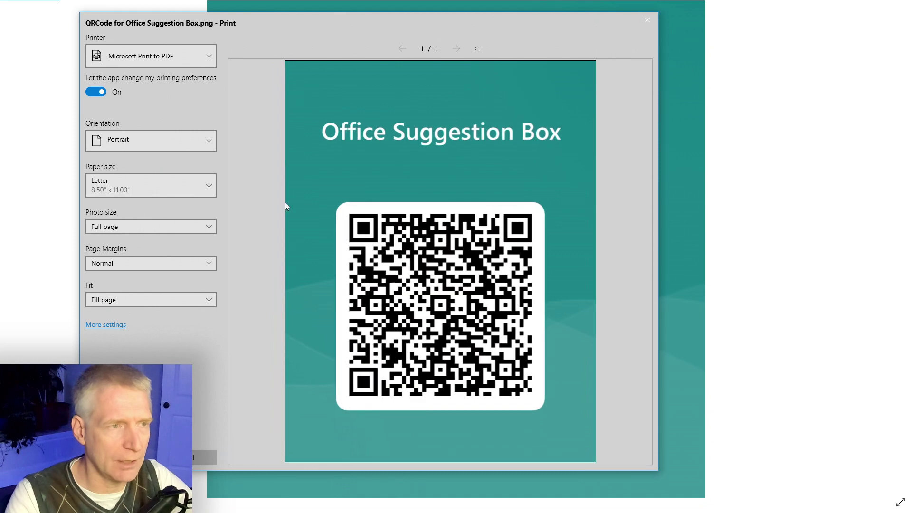
left_click(157, 56)
left_click(159, 112)
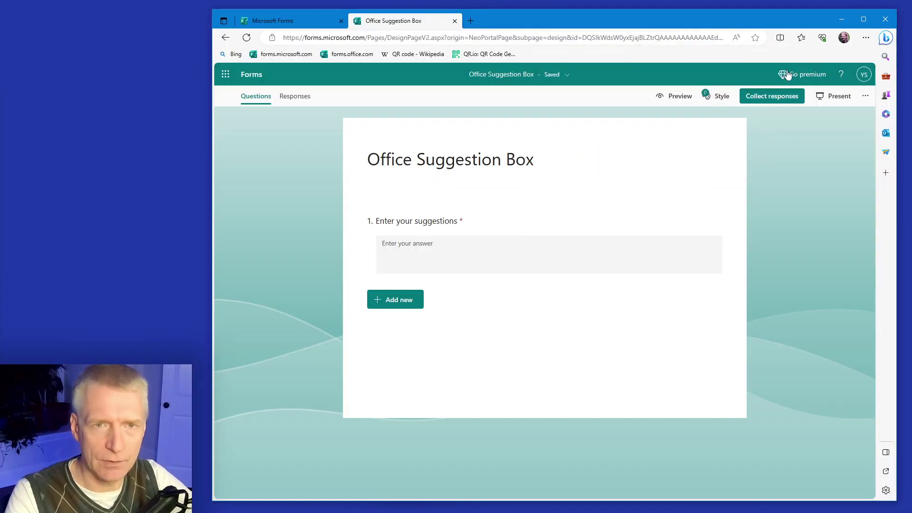
Apply the office-photo theme and show the QR code on the matching office-photo poster
left_click(718, 96)
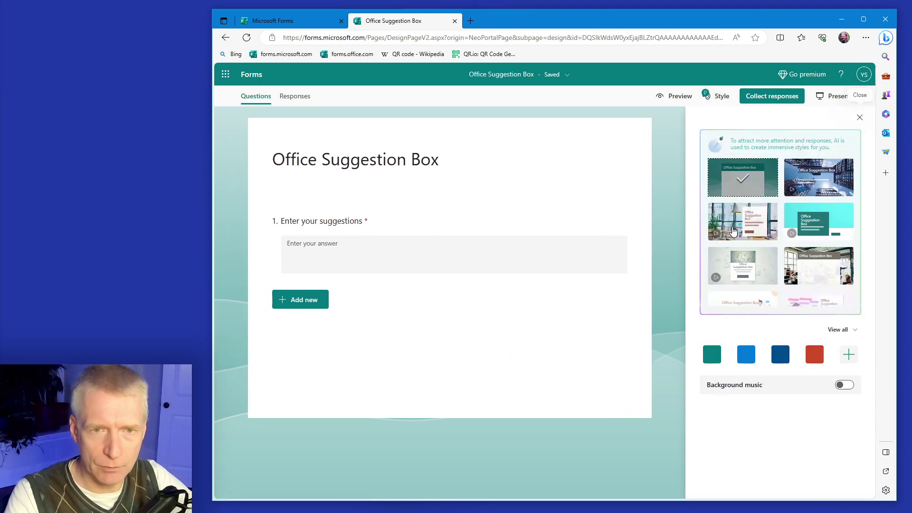
left_click(734, 231)
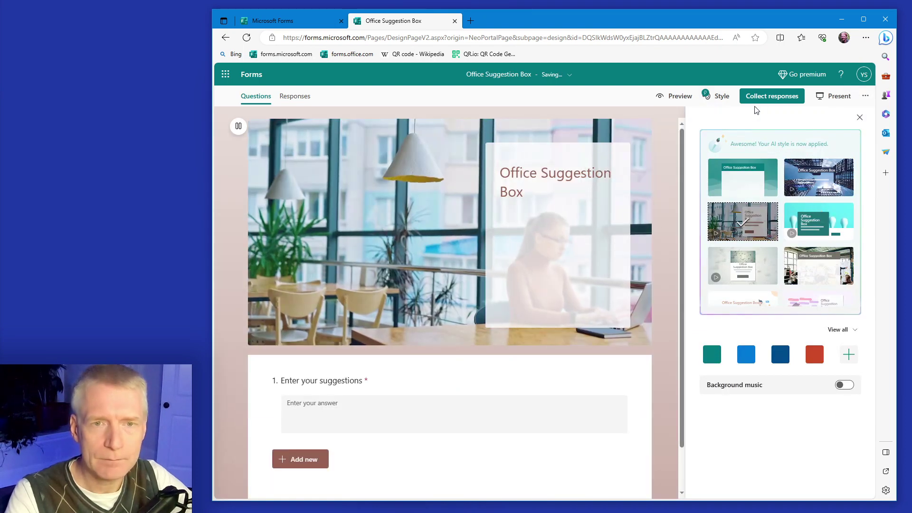
left_click(766, 97)
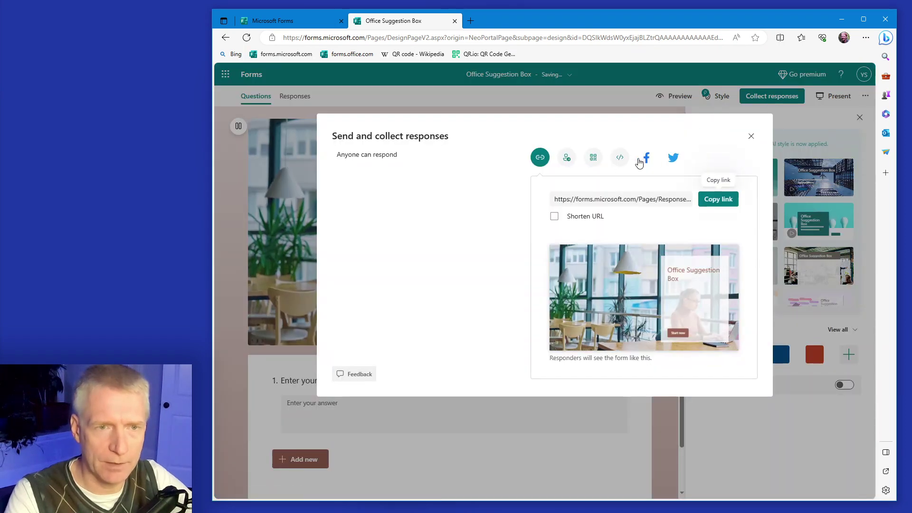
left_click(593, 158)
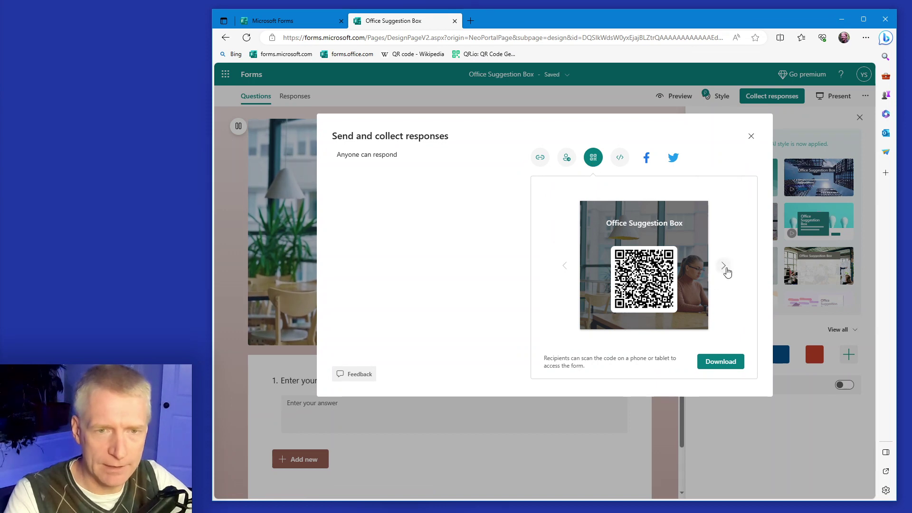
left_click(724, 266)
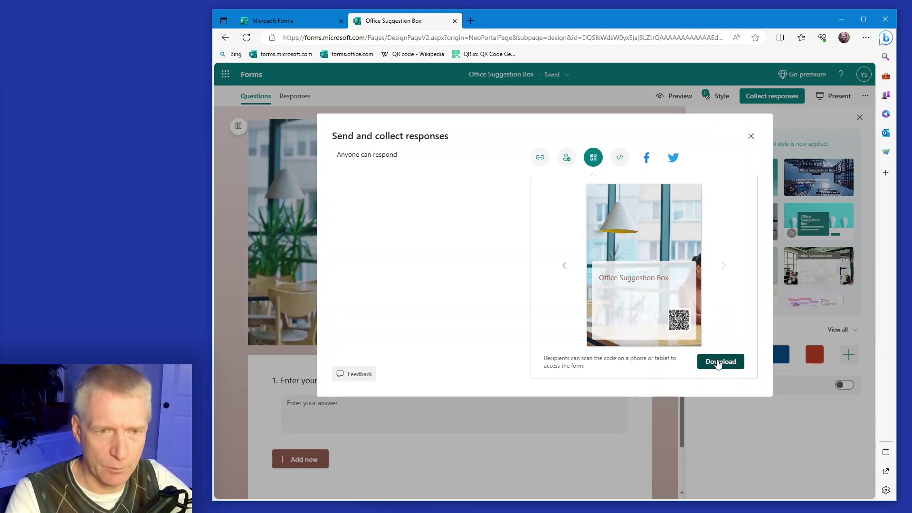
Download and print-preview the office-photo QR poster, then restore the teal form theme
left_click(719, 364)
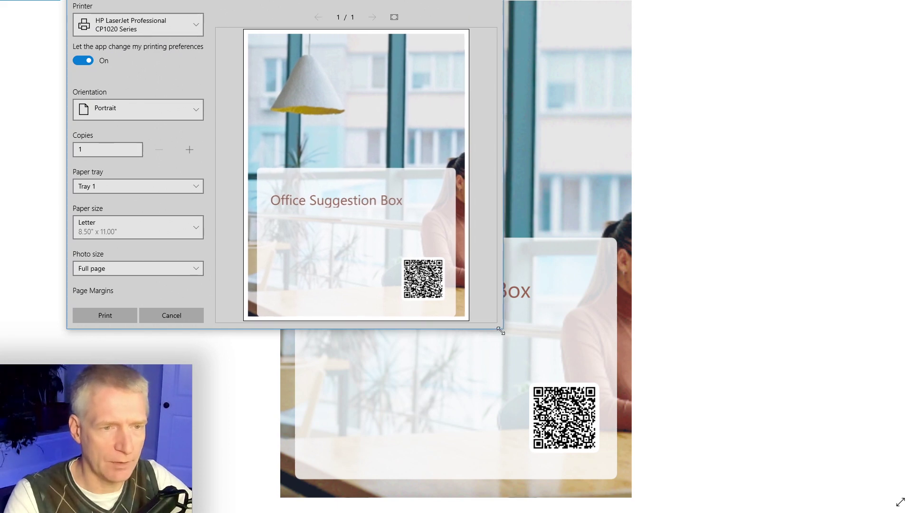
left_click_drag(539, 427, 591, 489)
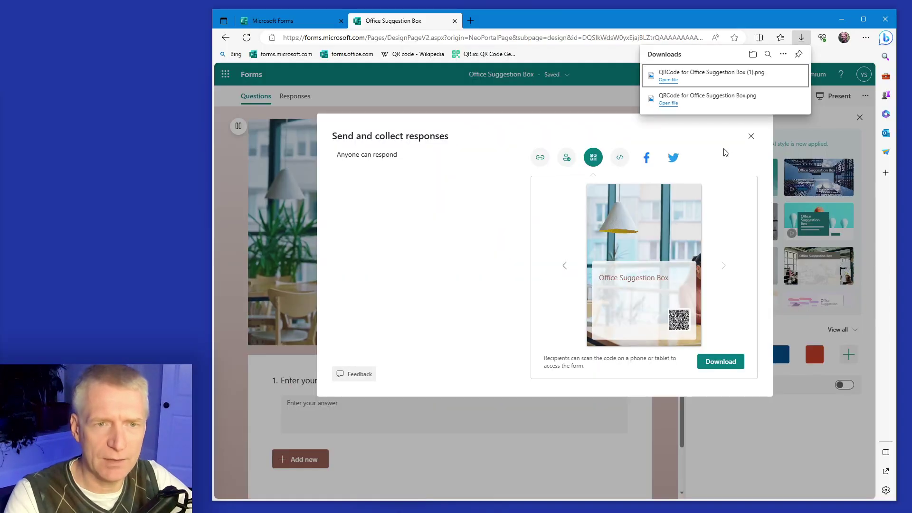
left_click(564, 265)
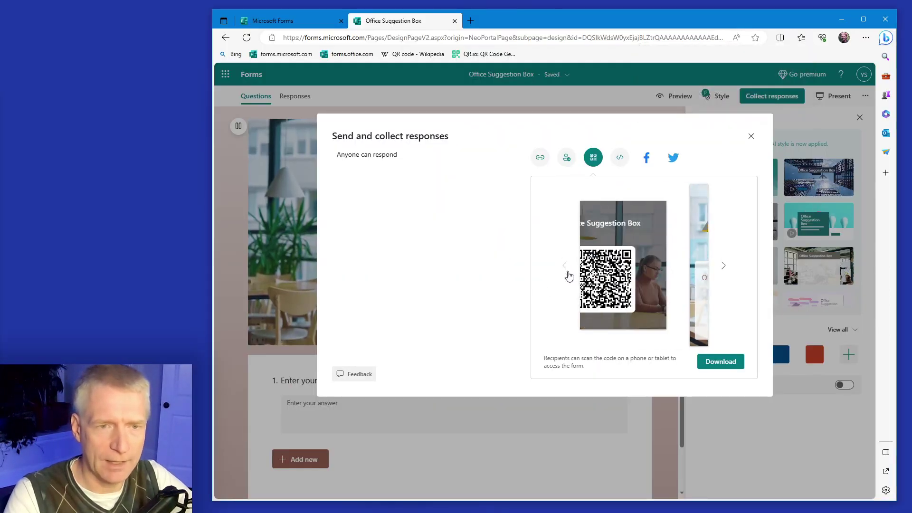
left_click(751, 136)
left_click(750, 186)
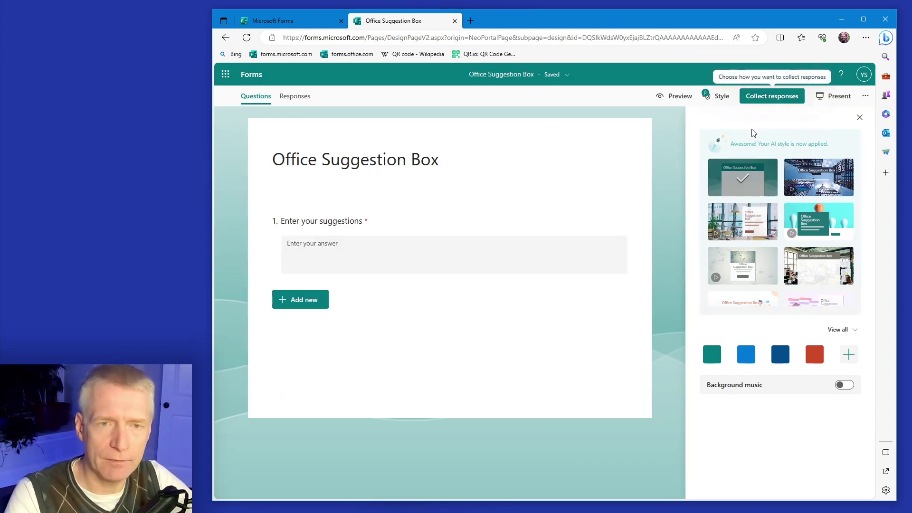
Display the teal form's QR code poster in the sharing window
left_click(772, 96)
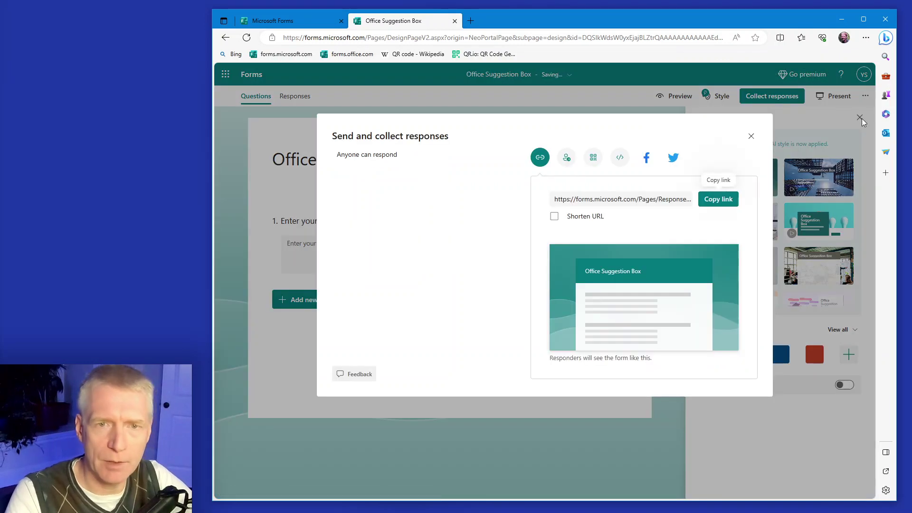
left_click(594, 158)
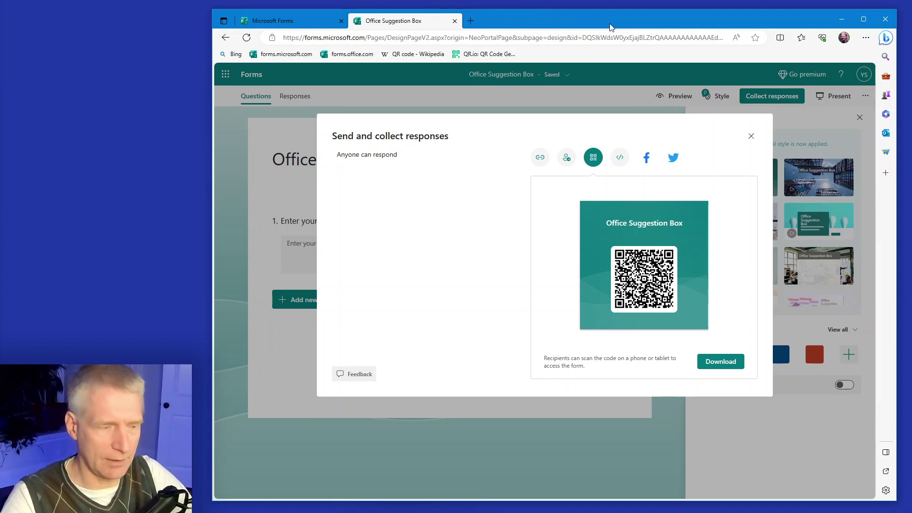
Launch Paint, paste the sharing-window screenshot, and crop it to the 160×160 QR code
type("paint")
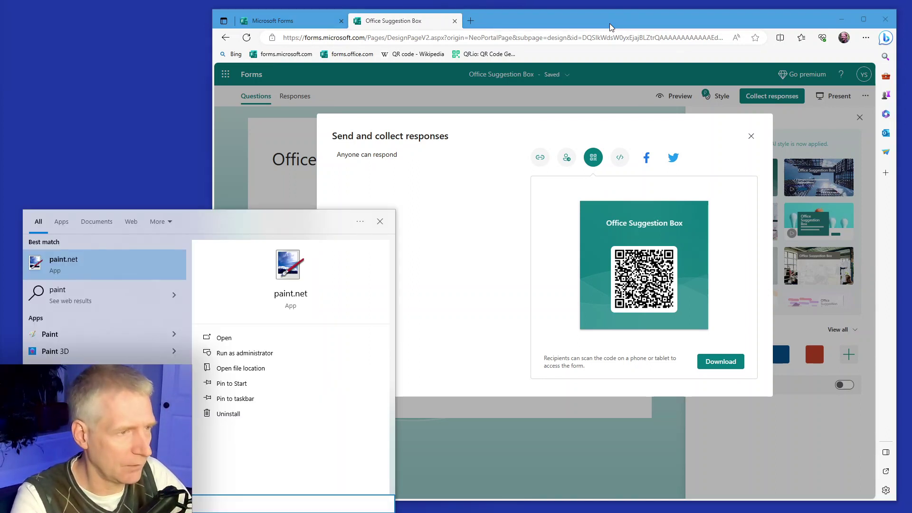
key("Down")
key("Down")
key("Return")
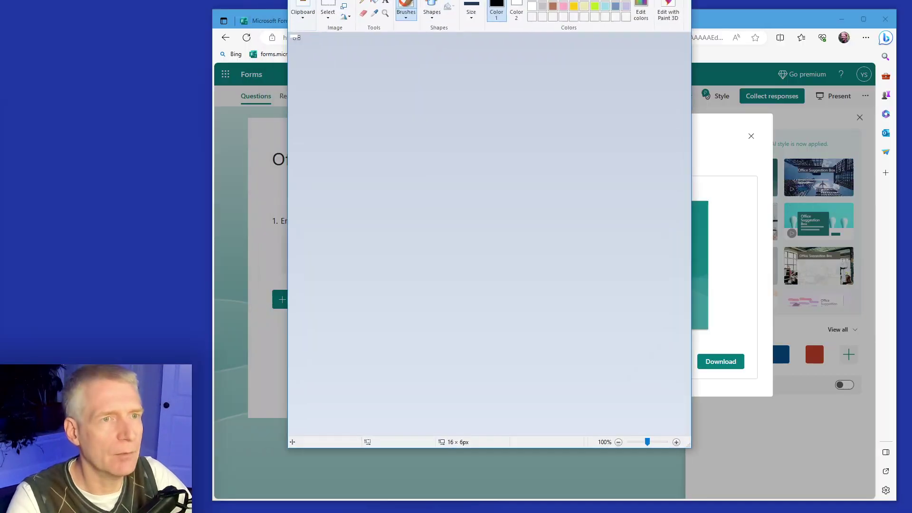
key("ctrl+v")
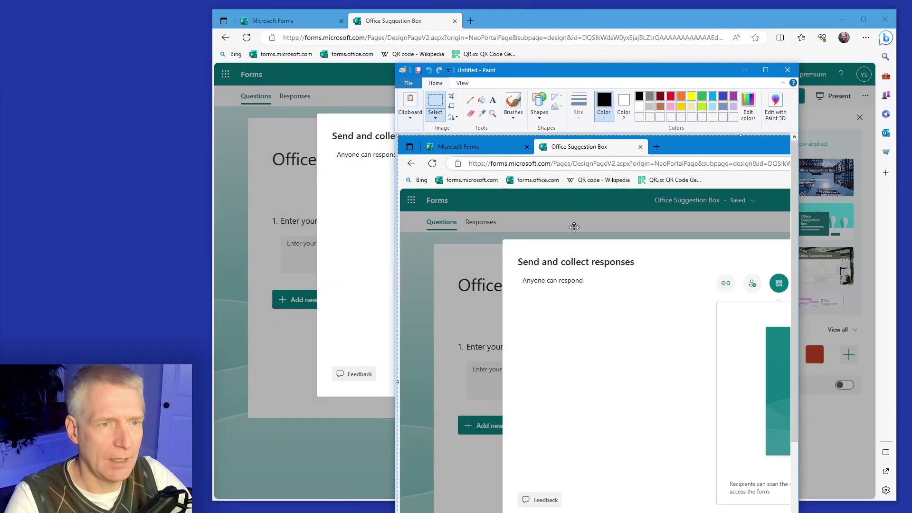
left_click_drag(609, 70, 441, 31)
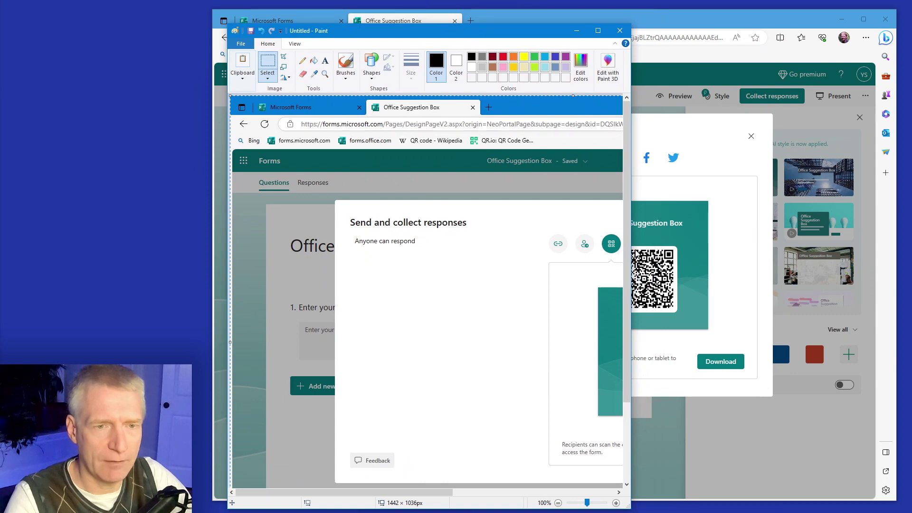
left_click_drag(631, 250, 858, 250)
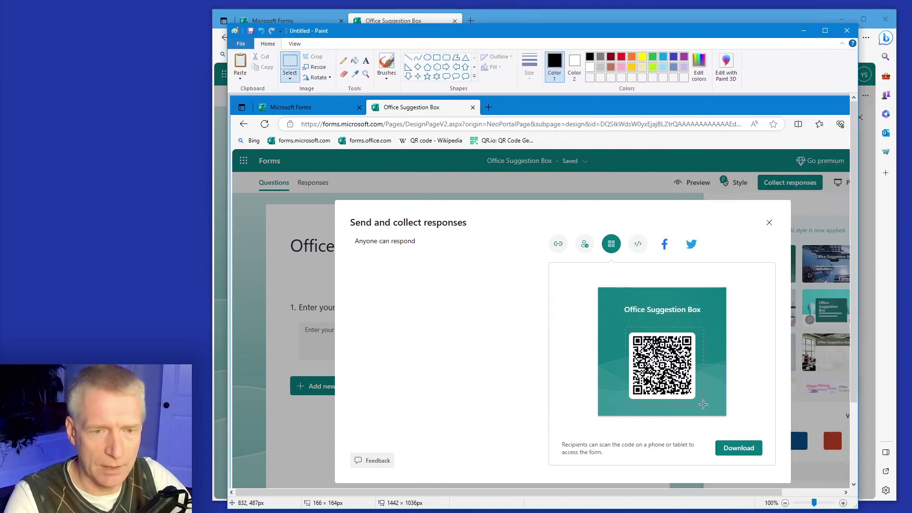
left_click(314, 56)
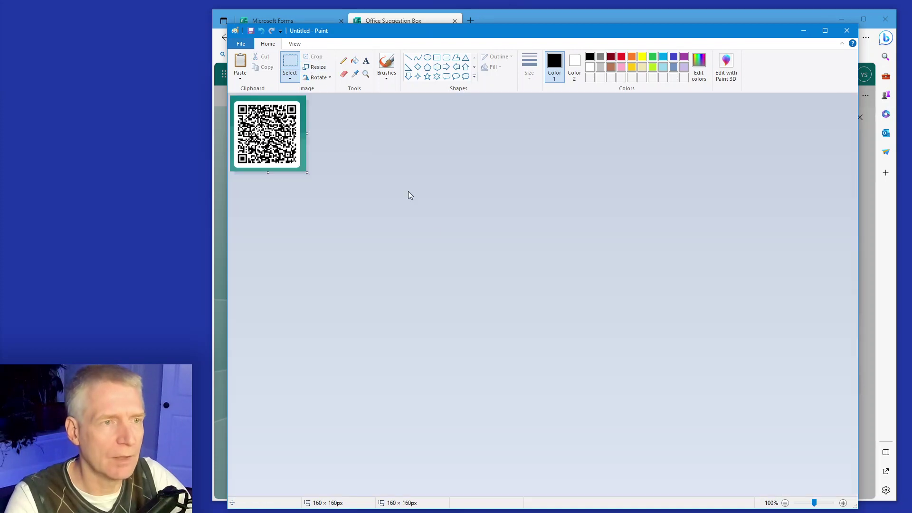
mouse_move(336, 27)
left_mouse_down()
mouse_move(332, 306)
mouse_move(523, 320)
left_mouse_up()
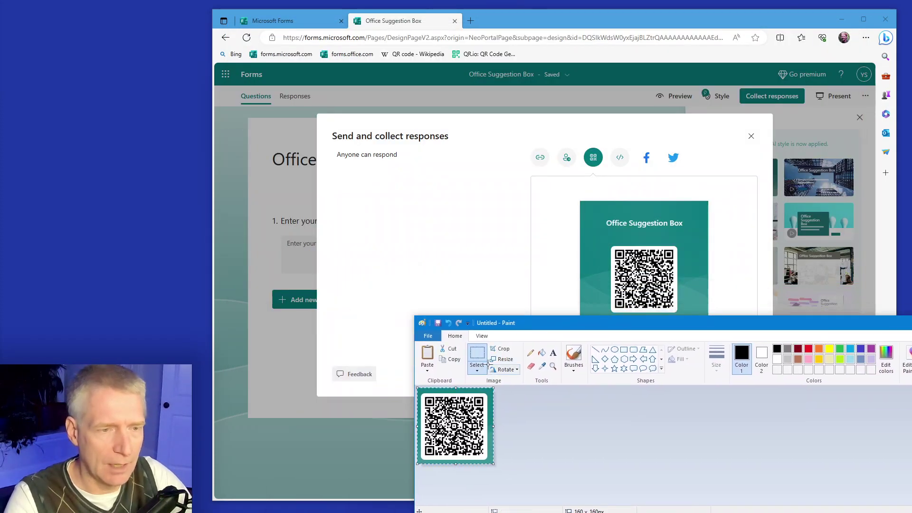
key("ctrl+a")
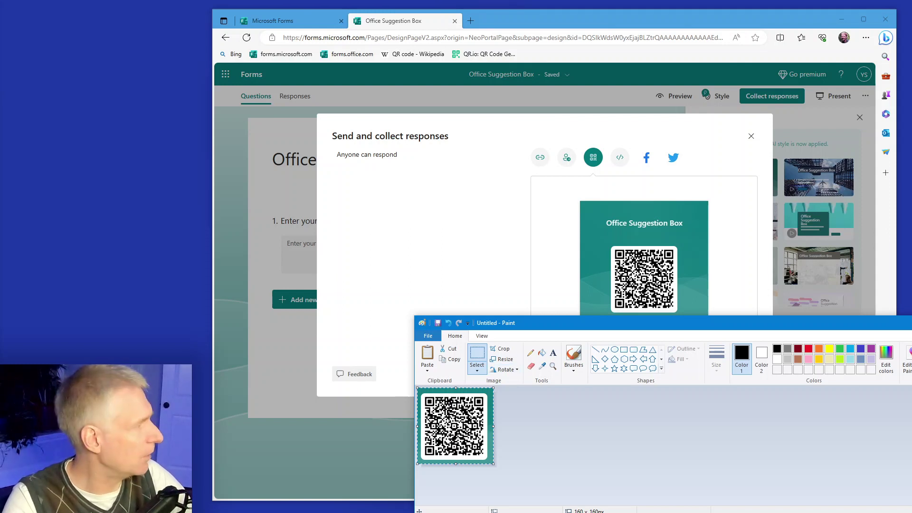
Create a blank Publisher publication, place and resize the QR code, then delete it
left_click(257, 190)
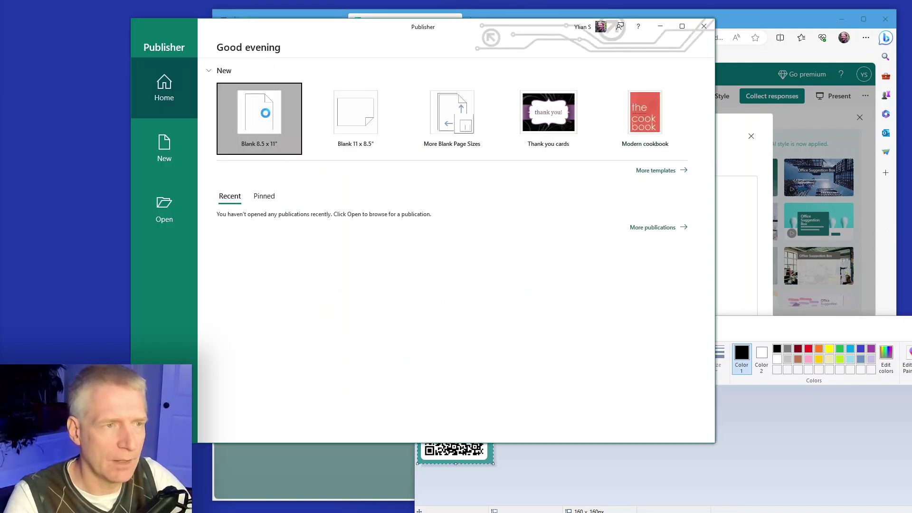
left_click(267, 131)
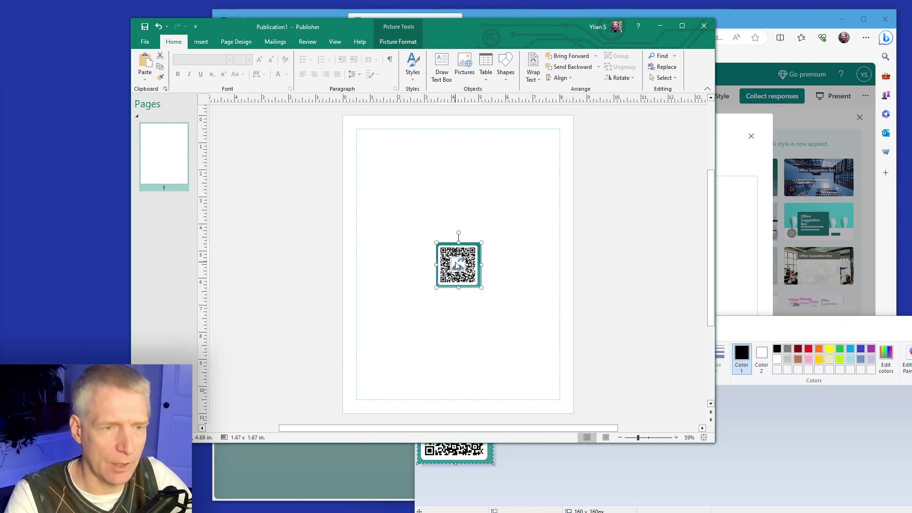
mouse_move(460, 266)
left_mouse_down()
mouse_move(535, 344)
mouse_move(537, 373)
left_mouse_up()
left_click(350, 259)
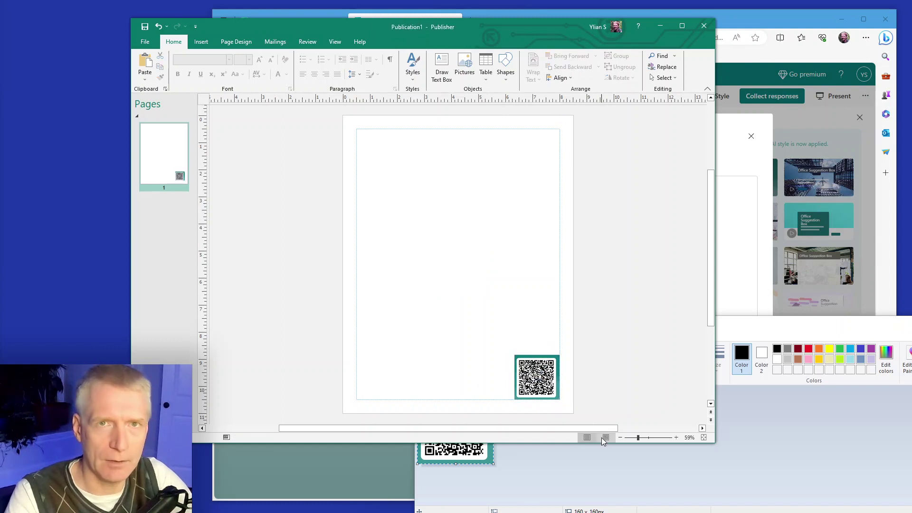
left_click(536, 383)
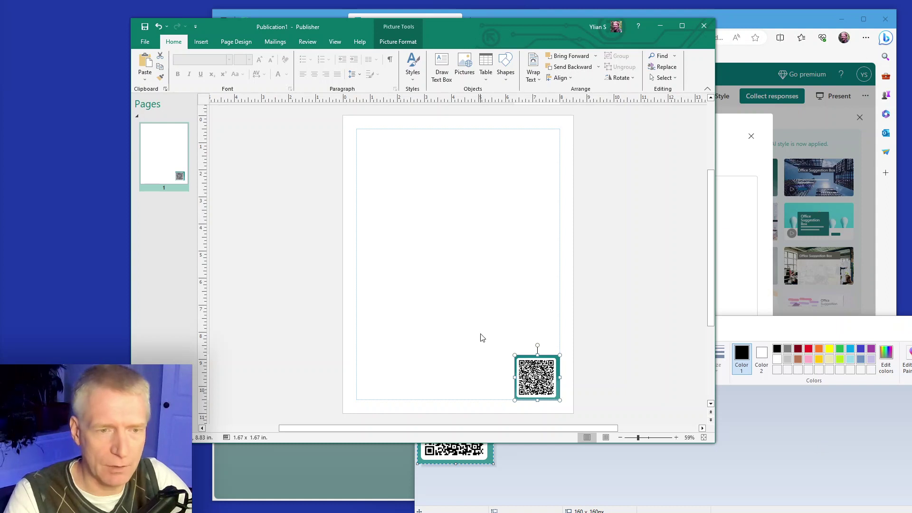
left_click_drag(514, 356, 377, 201)
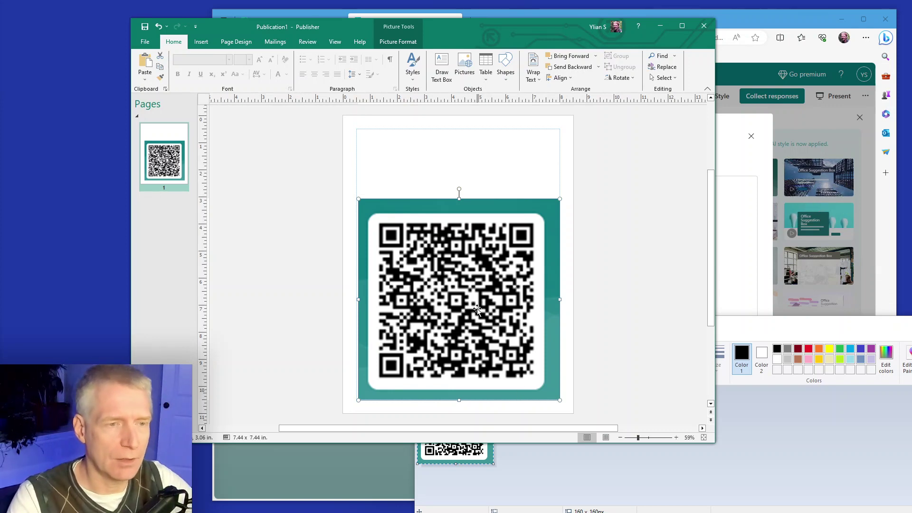
mouse_move(458, 299)
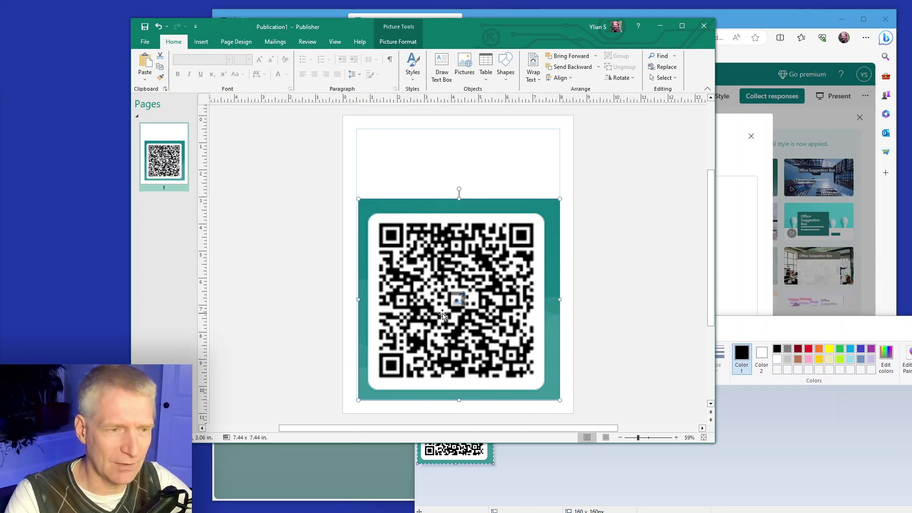
left_click_drag(359, 199, 465, 306)
key("Delete")
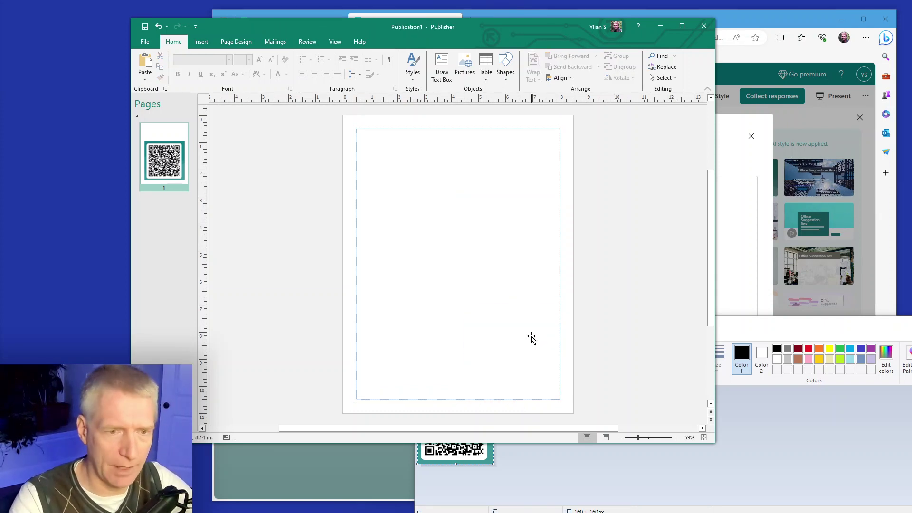
Close Paint without saving the cropped QR image
left_click(802, 403)
left_click_drag(713, 320, 454, 269)
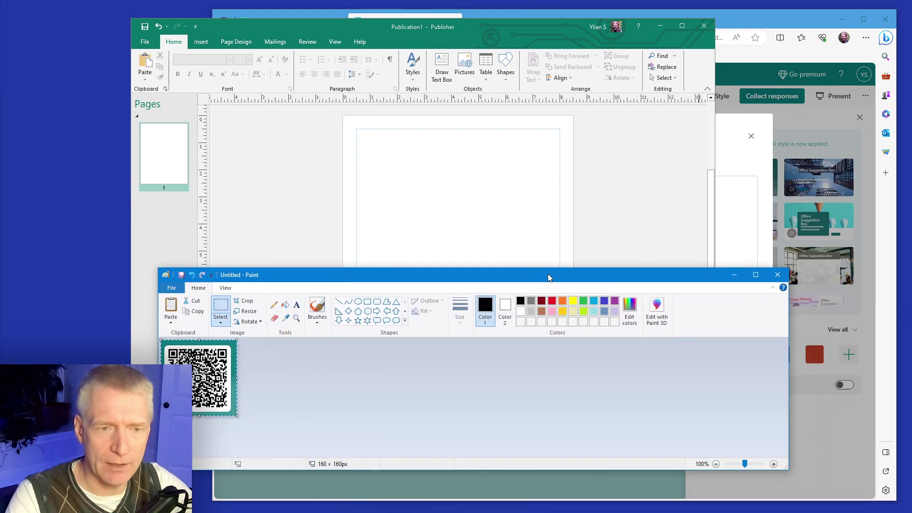
left_click(776, 274)
left_click(489, 375)
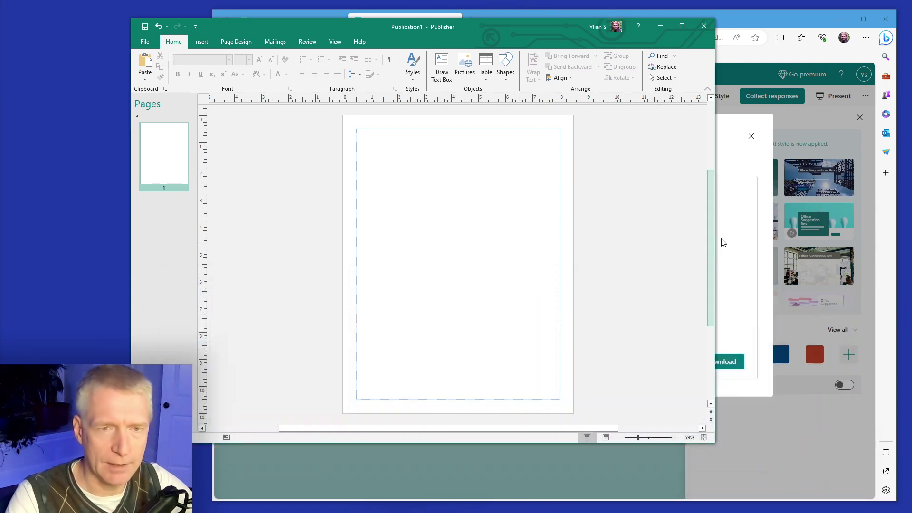
Copy the Forms QR code and remove the empty placeholder it pasted into Publisher
left_click(753, 230)
right_click(634, 268)
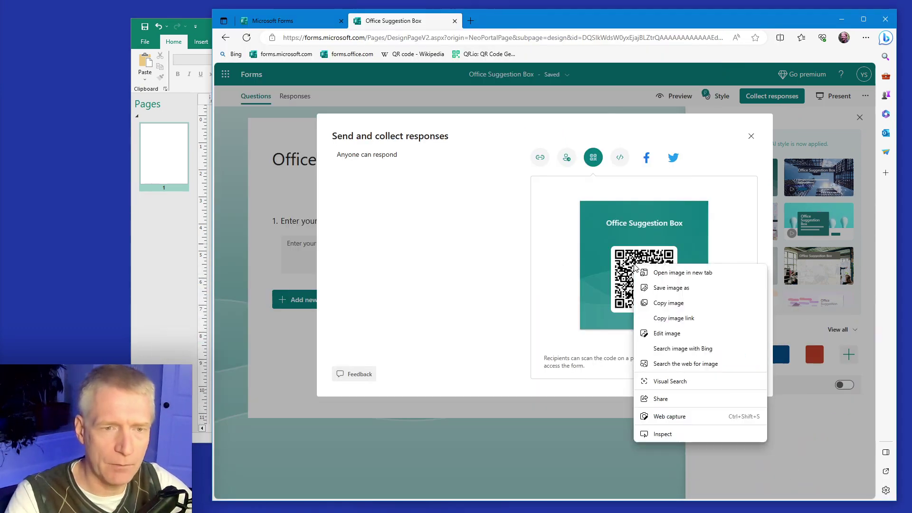
left_click(663, 304)
left_click(183, 253)
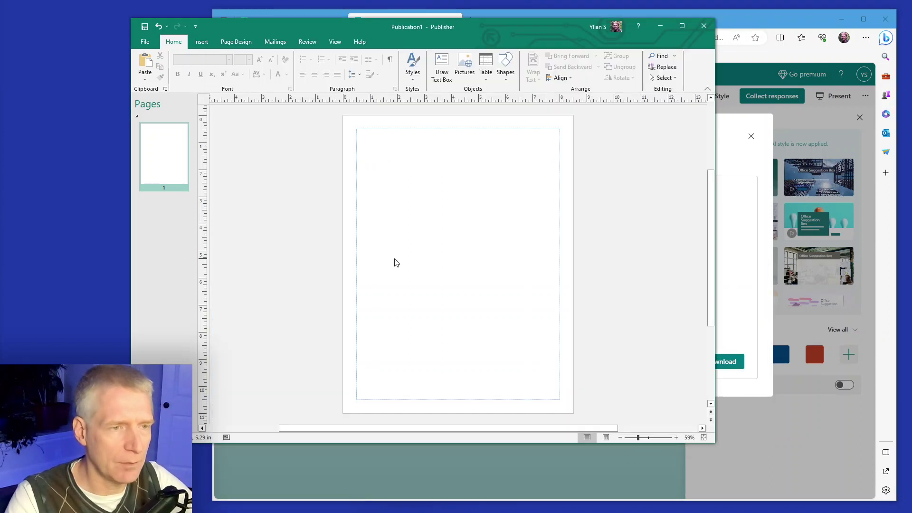
key("ctrl+v")
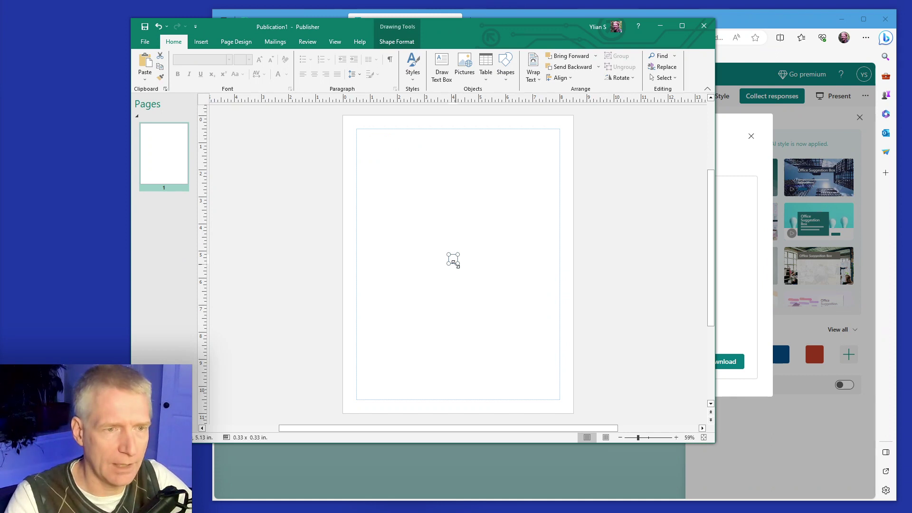
left_click_drag(455, 264, 542, 340)
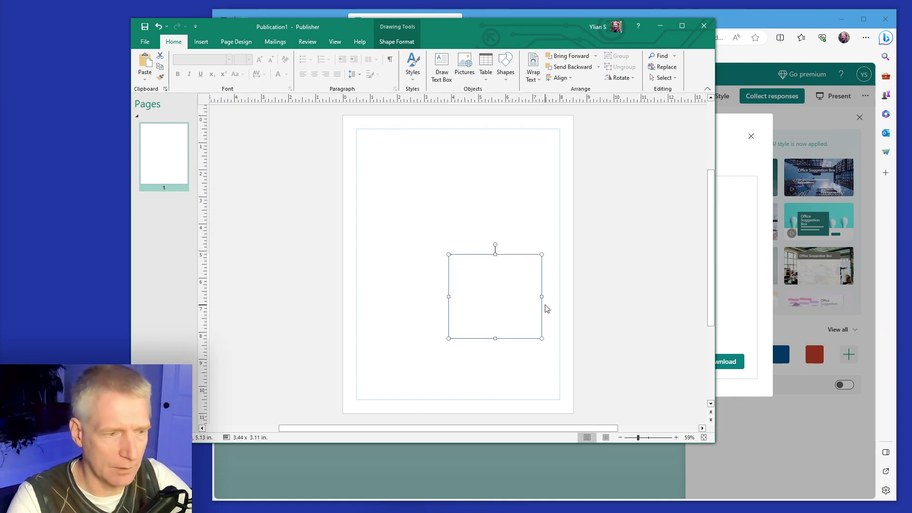
key("Delete")
Paste the QR code into a new 800×800 Paint image
key("super")
type("pain")
key("Down")
key("Down")
key("Return")
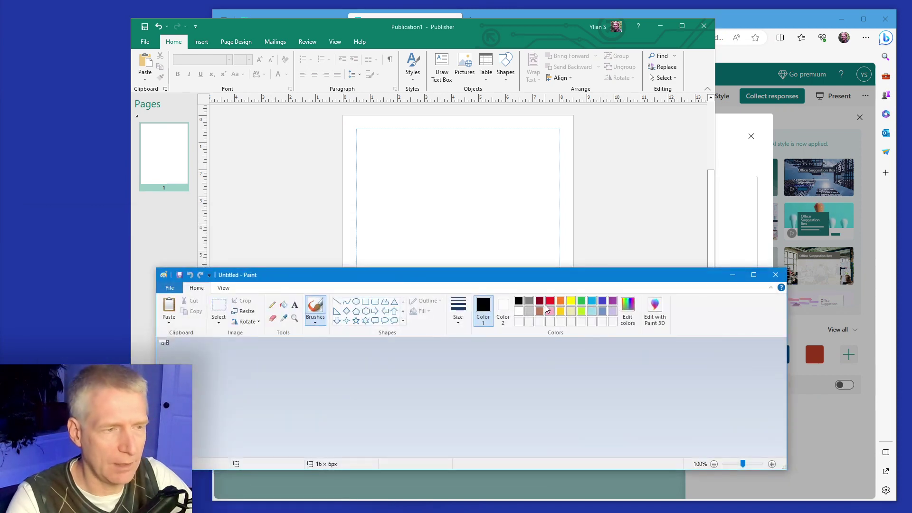
key("ctrl+v")
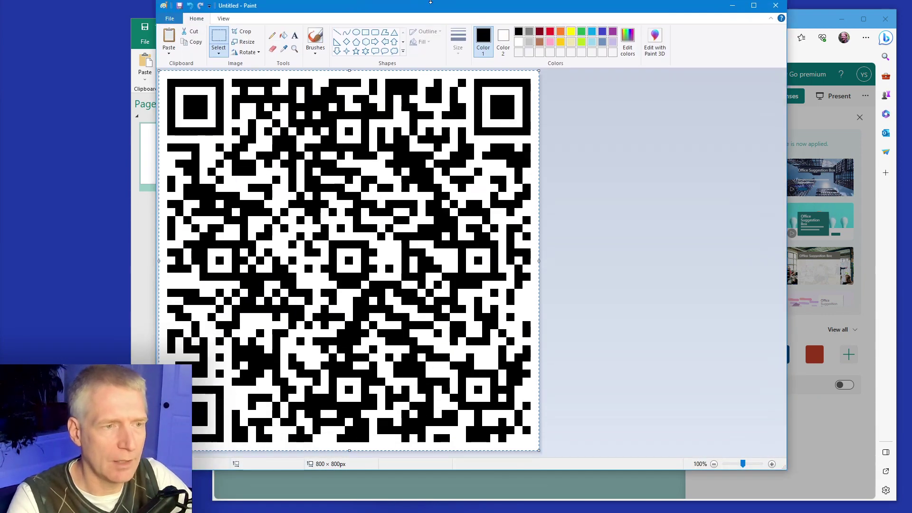
mouse_move(452, 271)
left_mouse_down()
mouse_move(425, 36)
mouse_move(657, 90)
left_mouse_up()
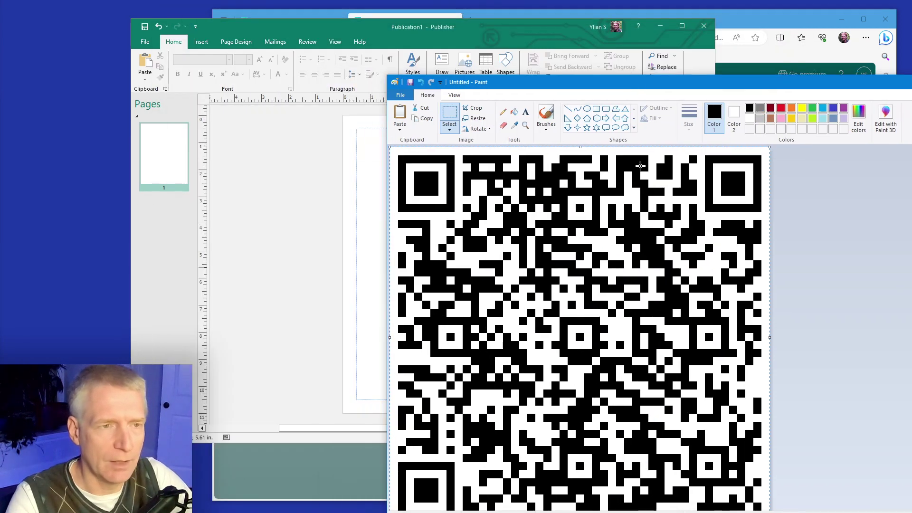
left_click_drag(585, 86, 318, 473)
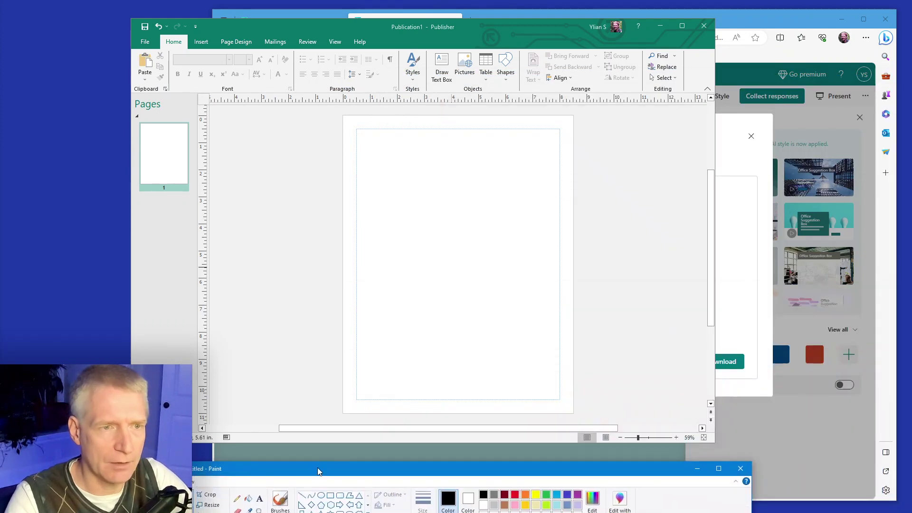
Paste the QR code into Publisher, shrink it to about 4.4 inches, then delete it
left_click(456, 244)
key("ctrl+v")
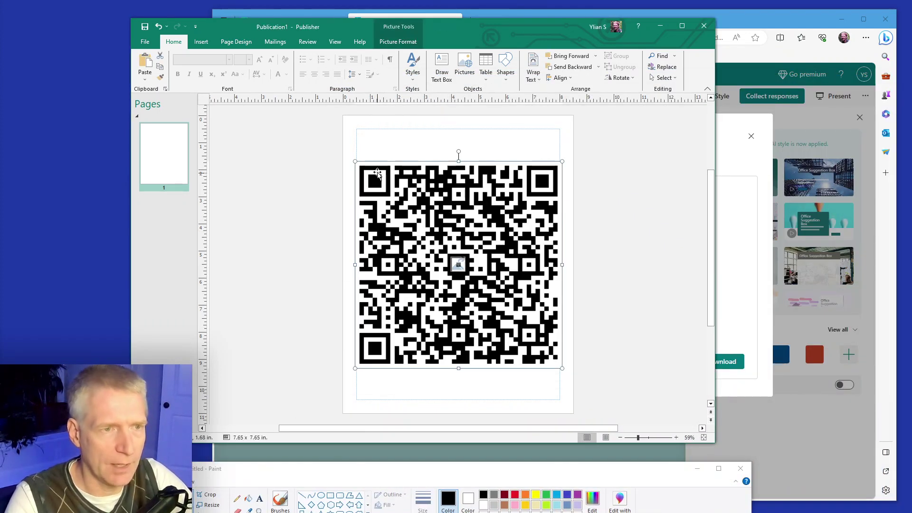
left_click_drag(354, 161, 442, 249)
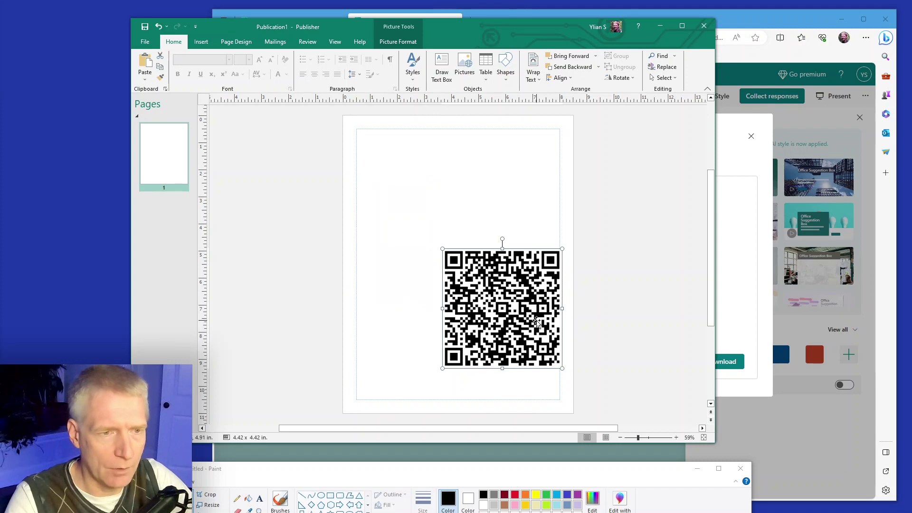
key("Delete")
Copy the Forms QR code image and paste it into Publisher as a PNG picture
left_click(734, 268)
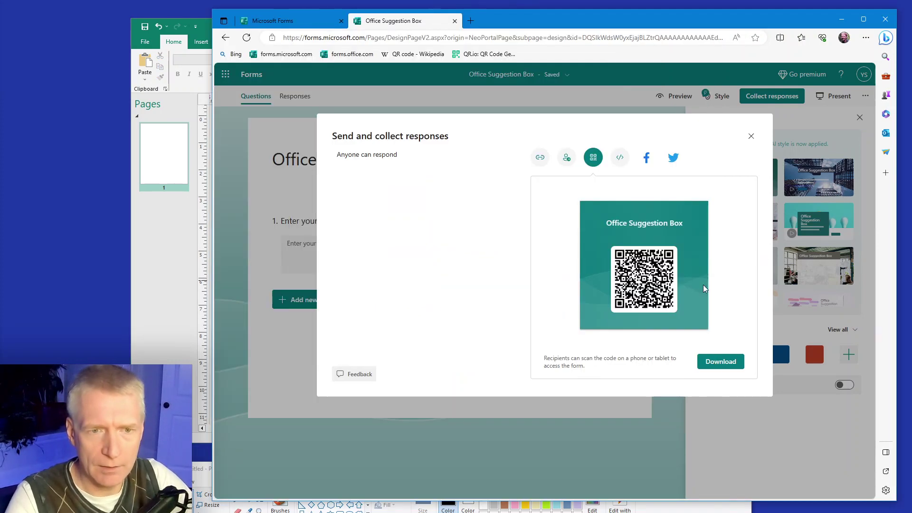
right_click(652, 277)
left_click(675, 316)
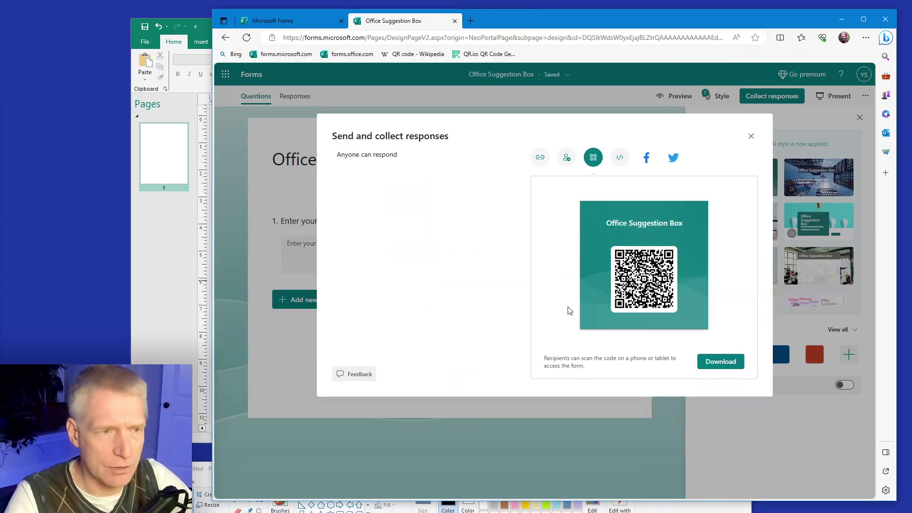
key("alt+Tab")
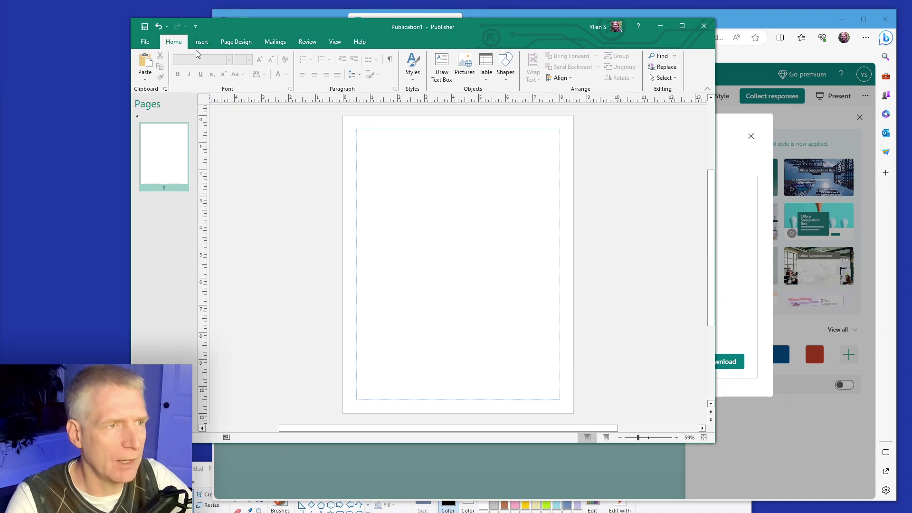
left_click(145, 79)
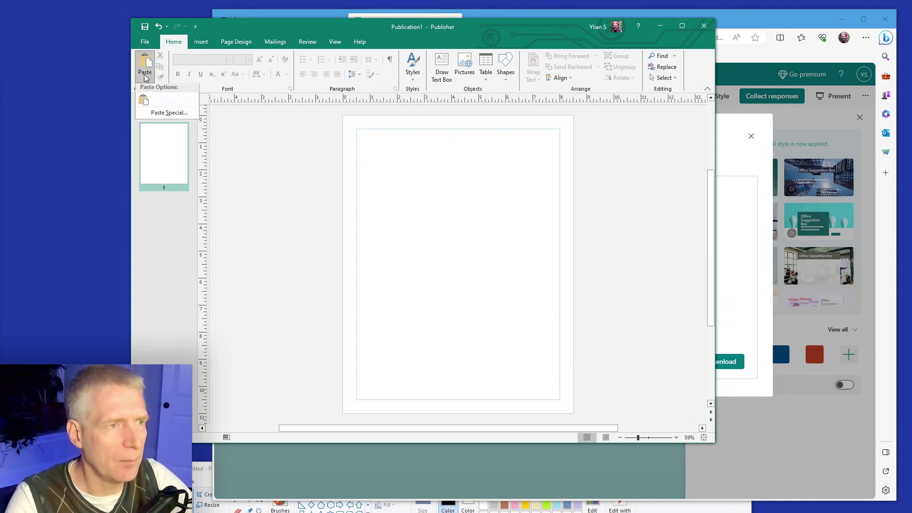
left_click(153, 116)
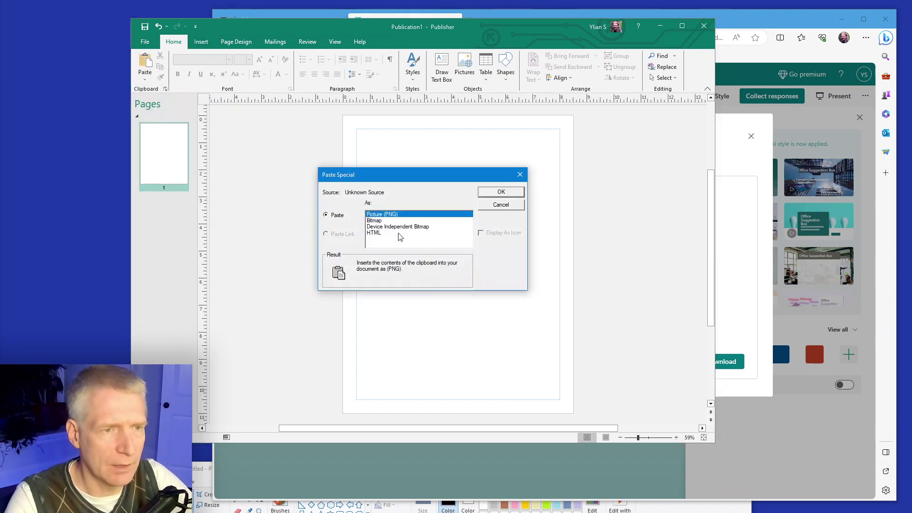
left_click(500, 191)
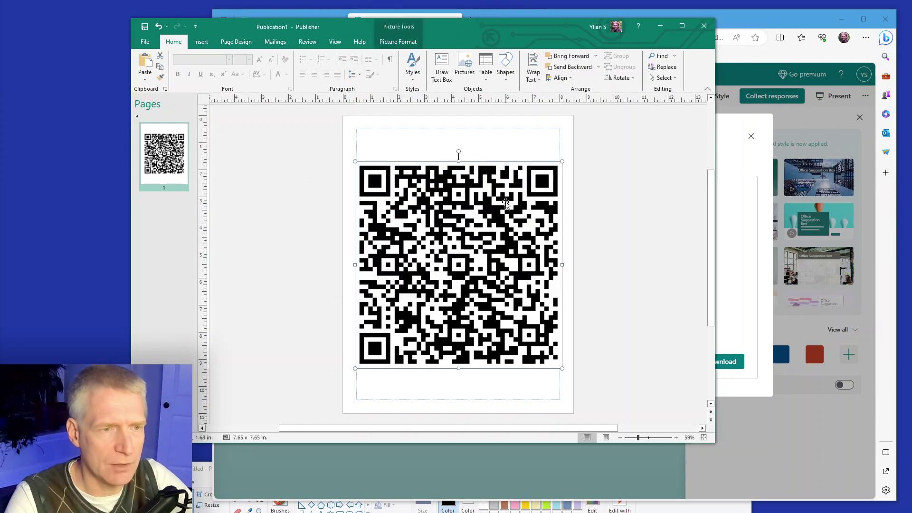
Resize the QR picture to about 6.4 inches square, centred in the lower page
left_click_drag(354, 160, 420, 227)
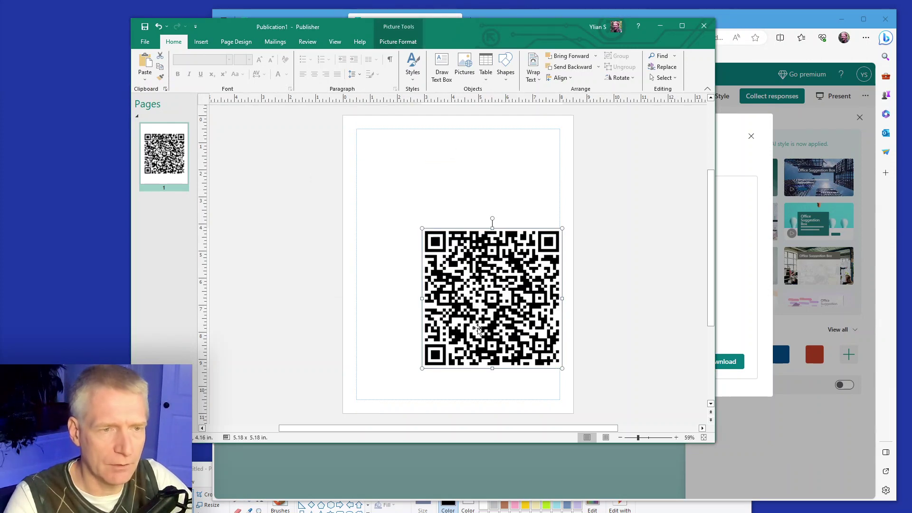
mouse_move(517, 332)
left_mouse_down()
mouse_move(485, 270)
mouse_move(451, 256)
left_mouse_up()
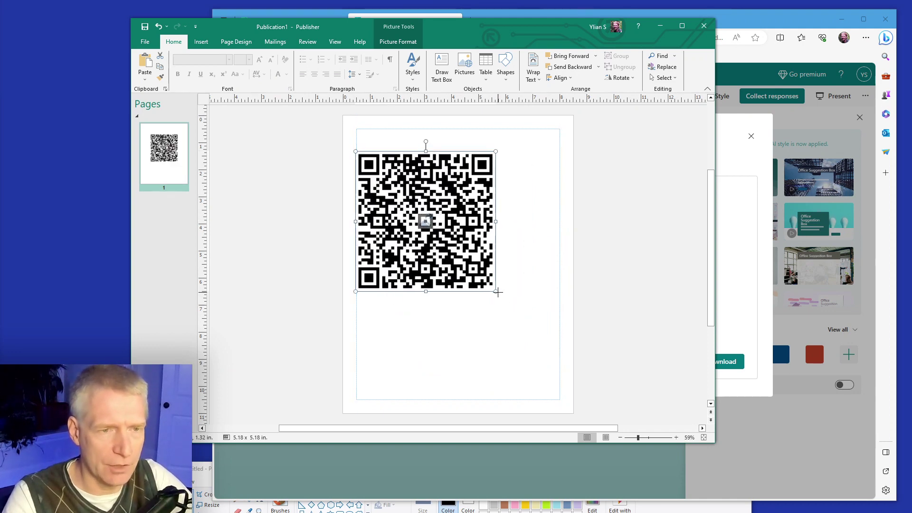
mouse_move(496, 291)
left_mouse_down()
mouse_move(568, 364)
mouse_move(460, 255)
left_mouse_up()
mouse_move(414, 173)
left_mouse_down()
mouse_move(515, 317)
mouse_move(426, 233)
left_mouse_up()
left_click_drag(474, 307, 544, 377)
Draw a text box above the QR code containing the heading 'Feedback Welcome'
left_click(442, 67)
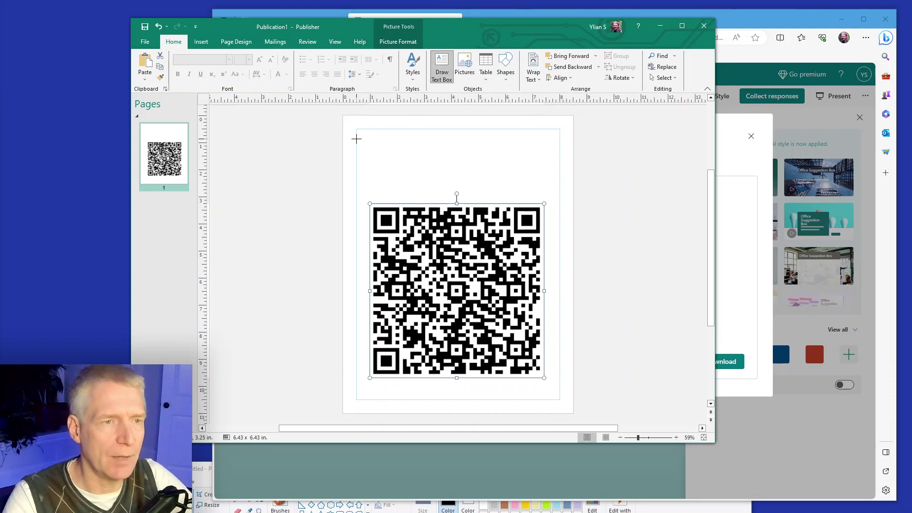
left_click_drag(356, 138, 563, 193)
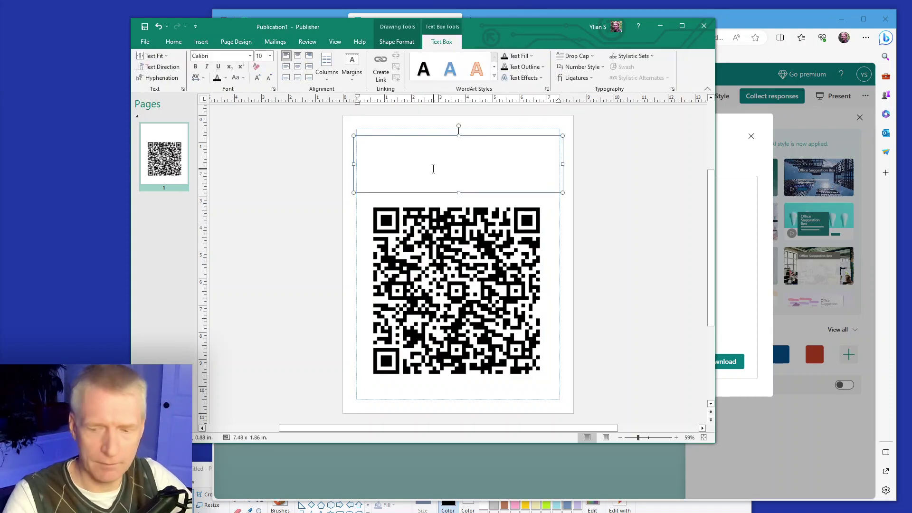
type("Feed")
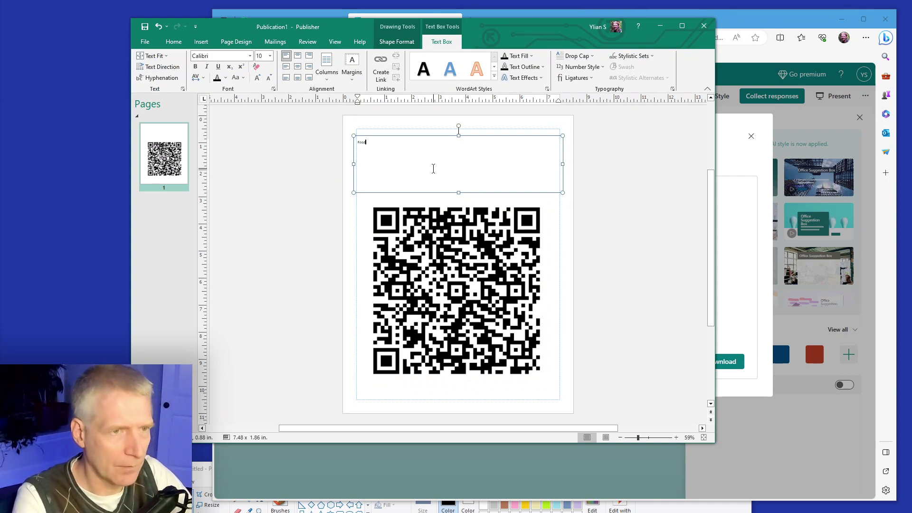
type(" Welcome")
key("ctrl+a")
left_click(365, 144)
type("back")
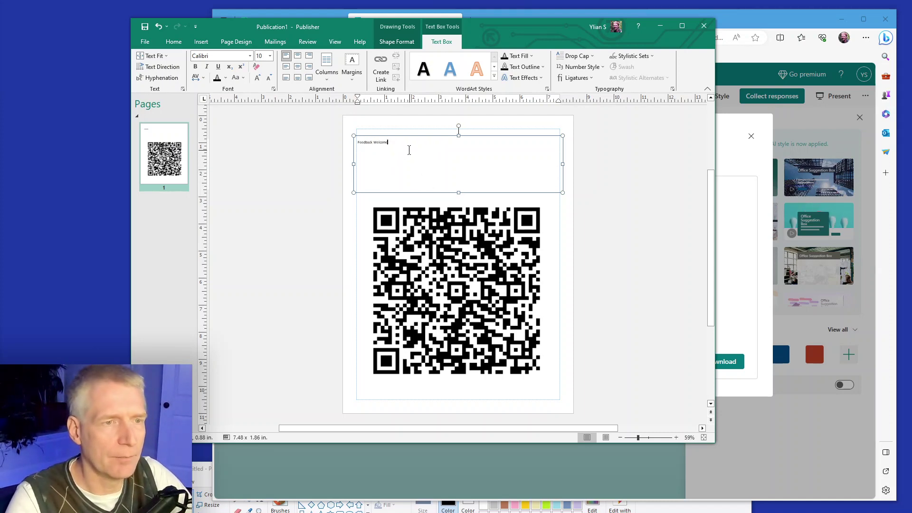
key("ctrl+a")
Centre the heading, enlarge it with Grow Font, then shrink it to fit its box
left_click(298, 67)
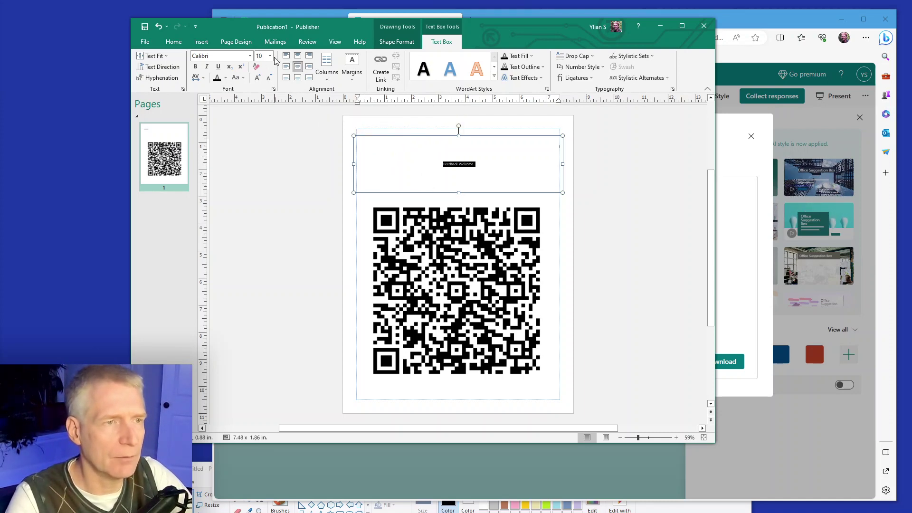
left_click(257, 77)
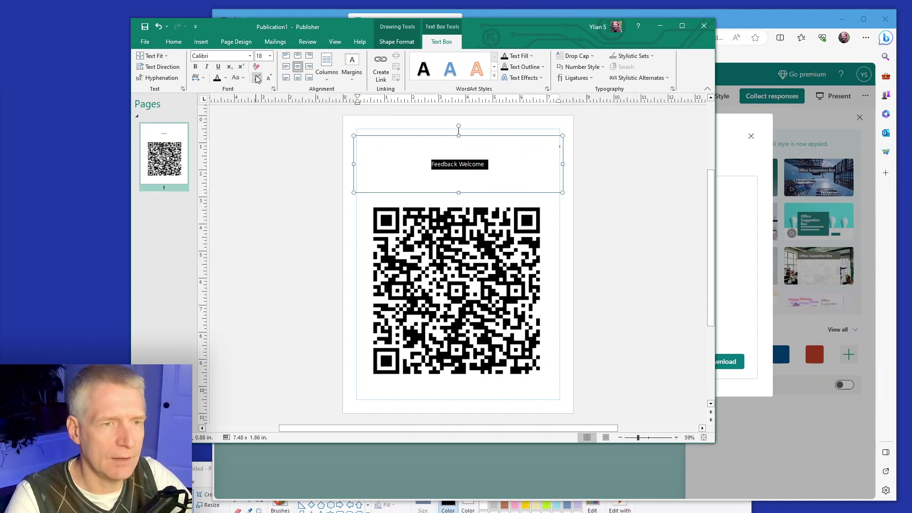
left_click(257, 77)
left_click(257, 78)
left_click(257, 77)
left_click(257, 77)
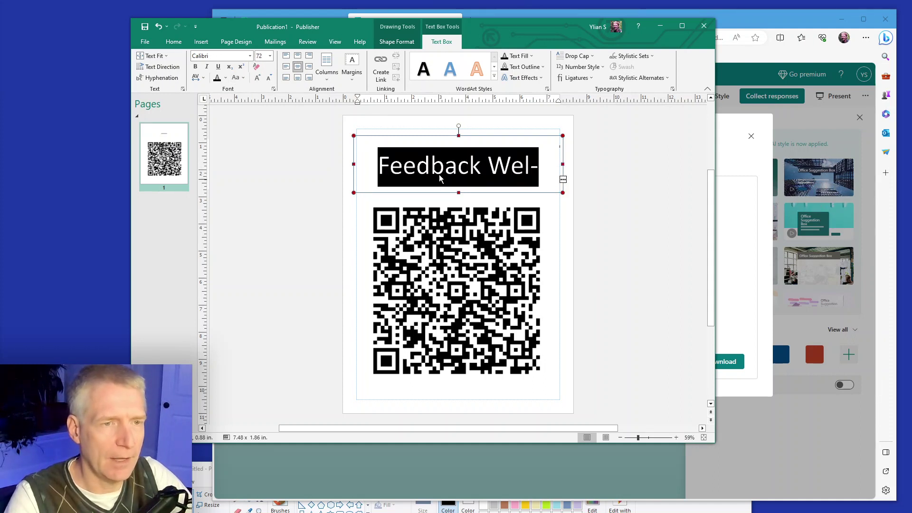
left_click(268, 78)
Nudge the QR code slightly upward and make the publication window smaller
left_click(304, 232)
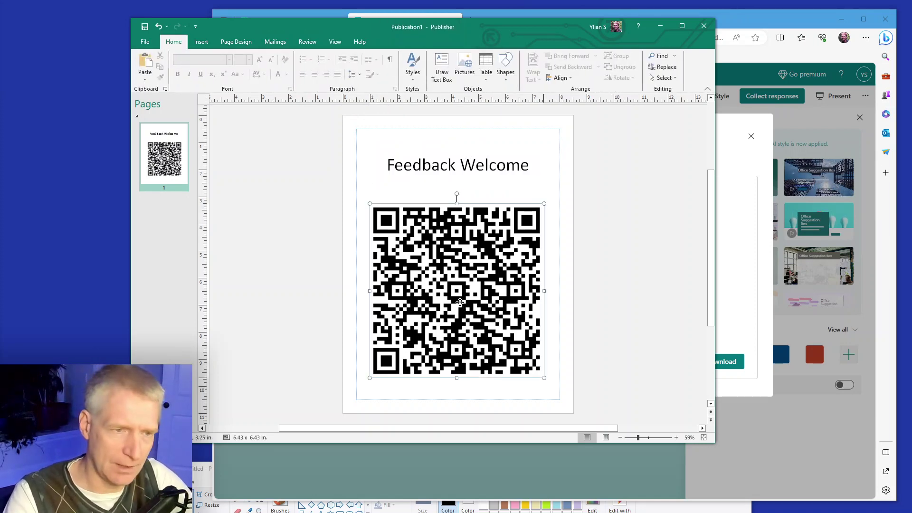
left_click_drag(461, 303, 462, 296)
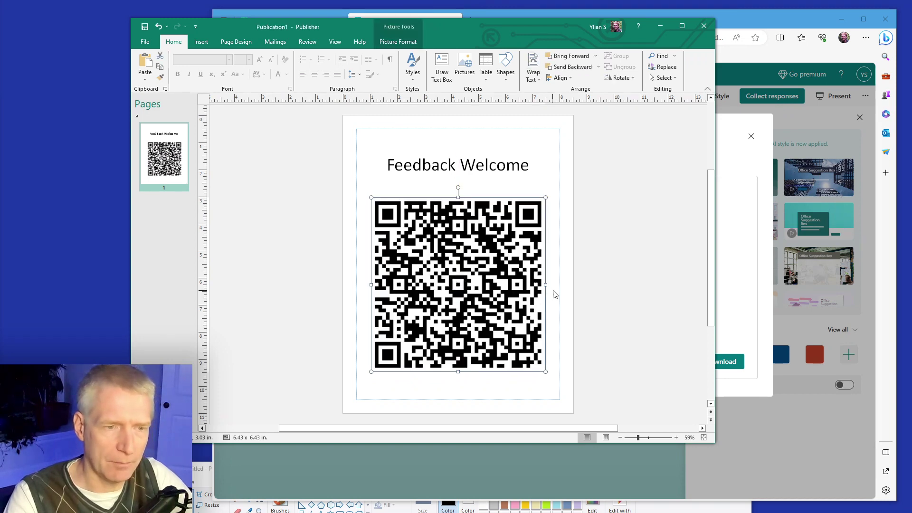
left_click(623, 318)
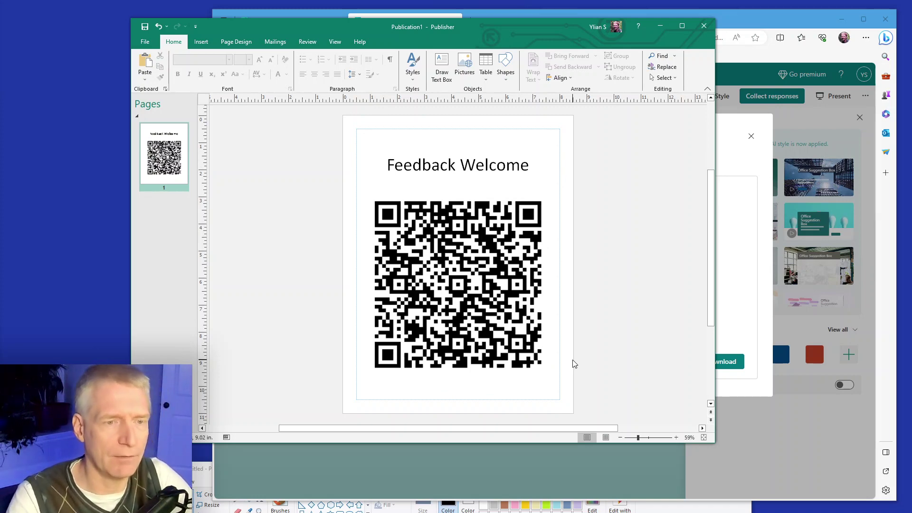
left_click_drag(714, 441, 549, 431)
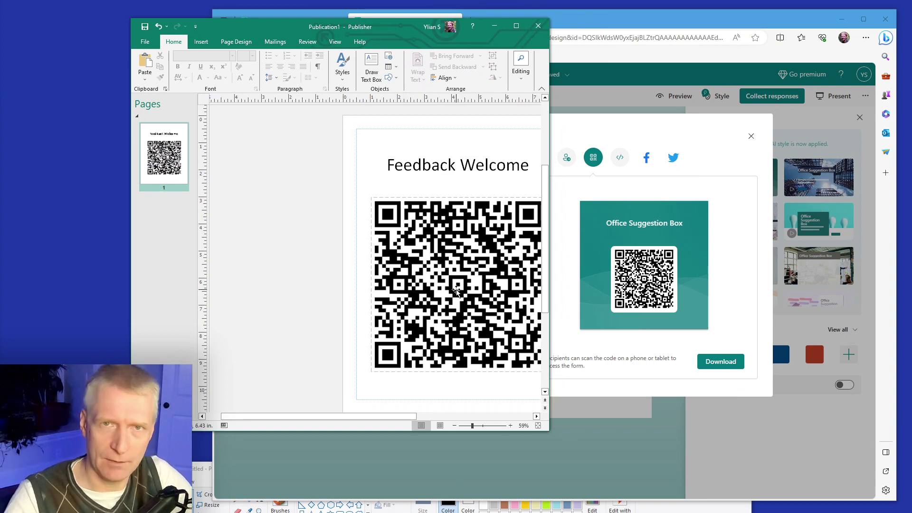
Close the QR sharing dialog and preview the Office Suggestion Box form's answer box
left_click(494, 27)
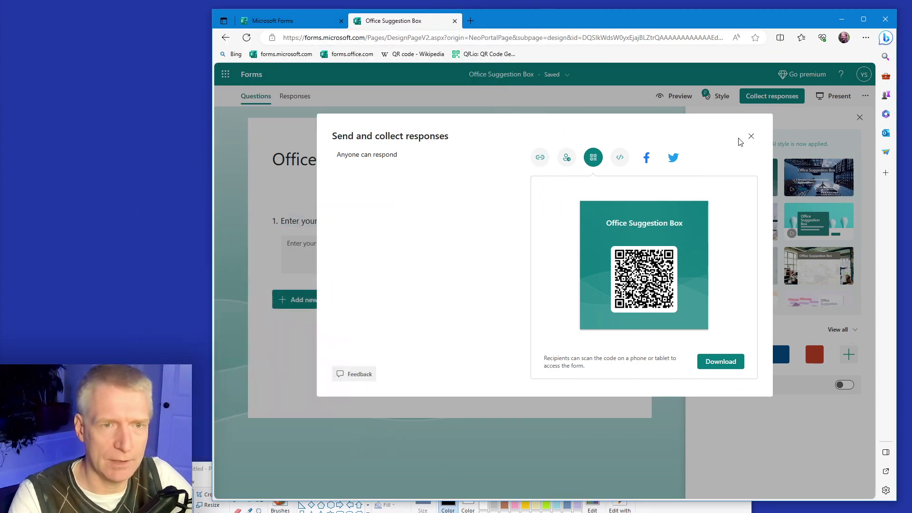
left_click(752, 136)
left_click(677, 96)
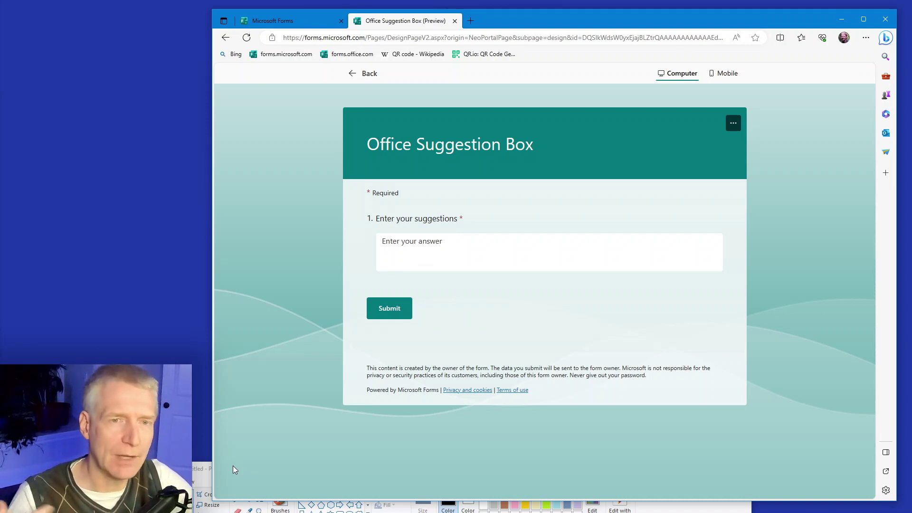
left_click(511, 259)
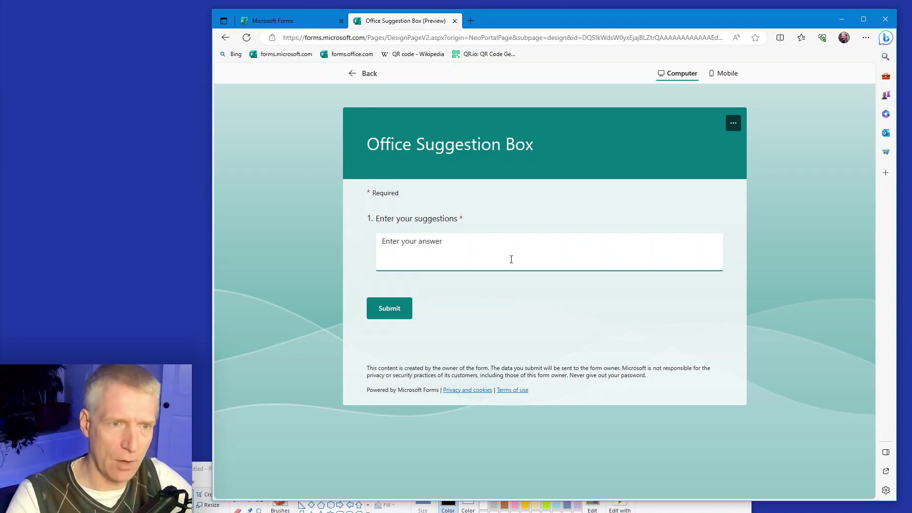
Refresh My Forms and return to editing the Office Suggestion Box with Style closed
left_click(312, 19)
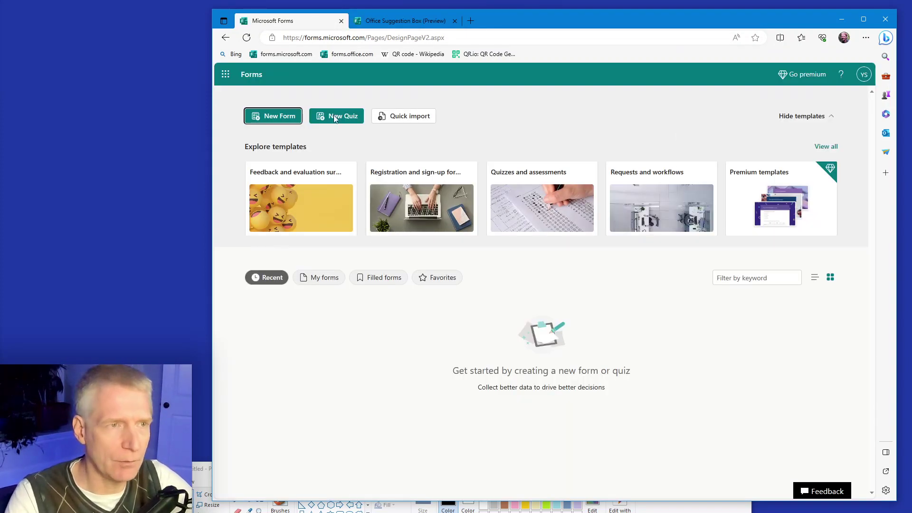
left_click(247, 37)
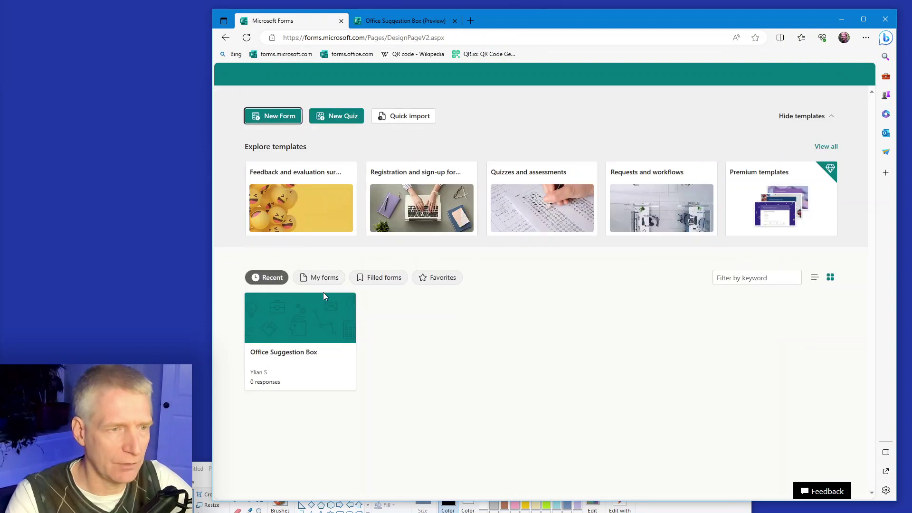
left_click(373, 22)
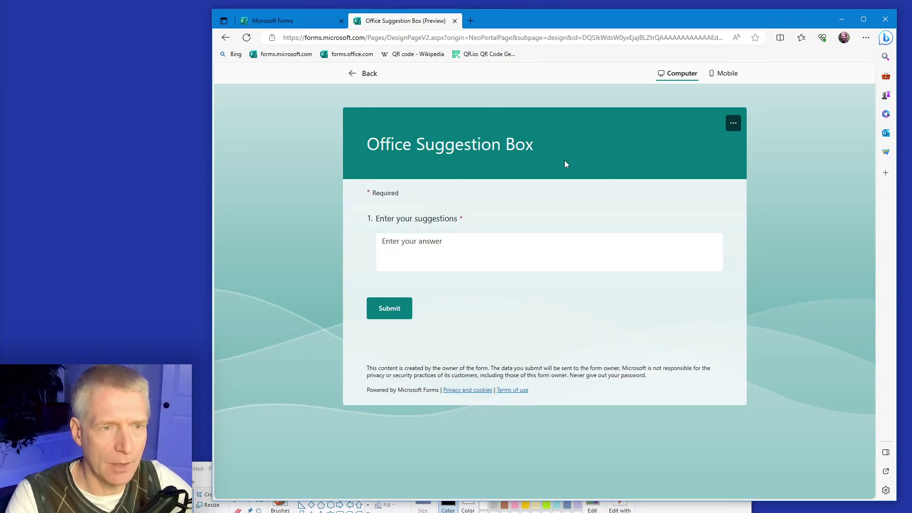
left_click(352, 73)
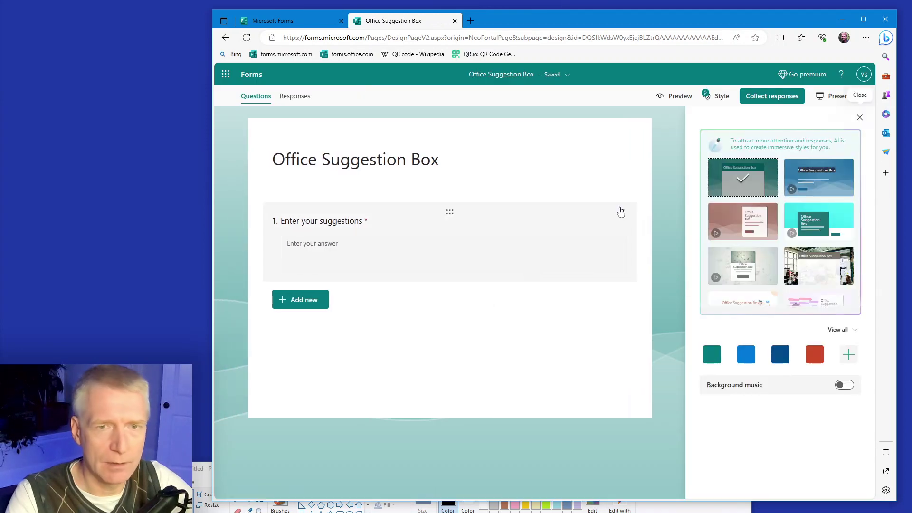
left_click(859, 118)
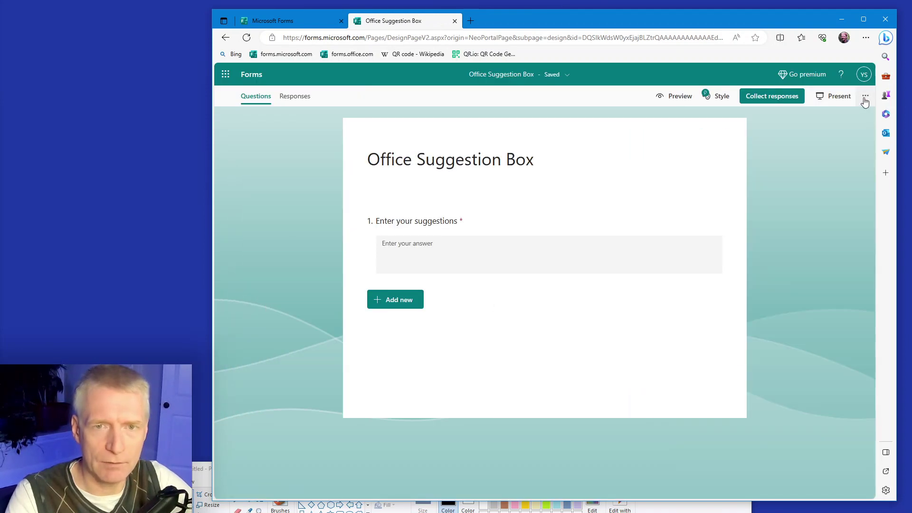
Enable email notifications, hide 'Submit another response', and disallow respondents saving responses
left_click(865, 97)
left_click(833, 138)
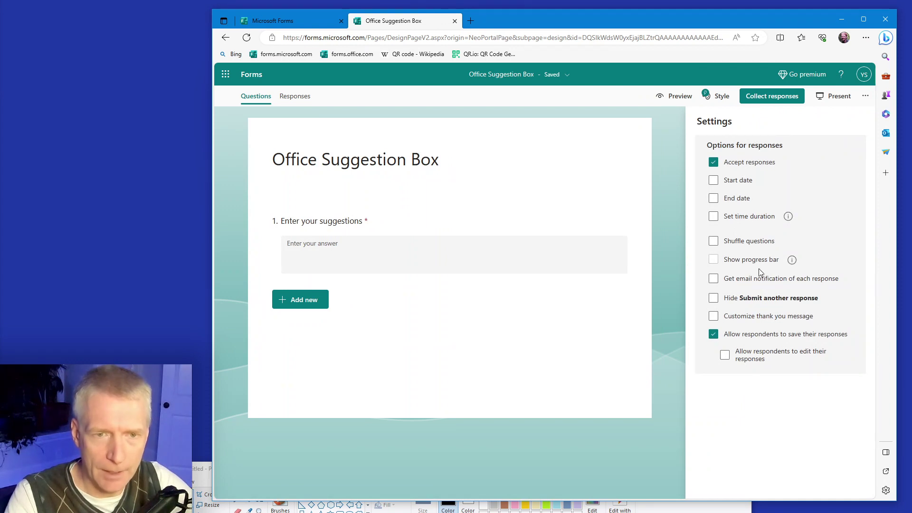
left_click(745, 281)
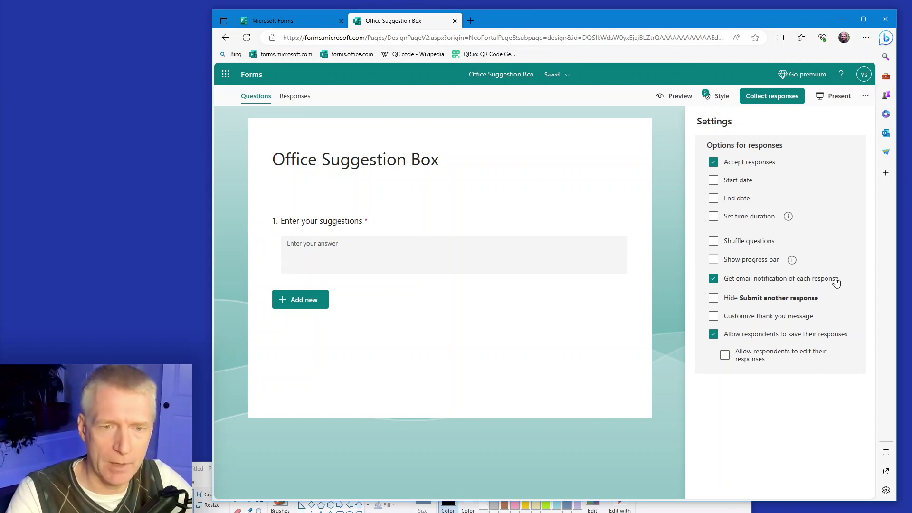
left_click(714, 298)
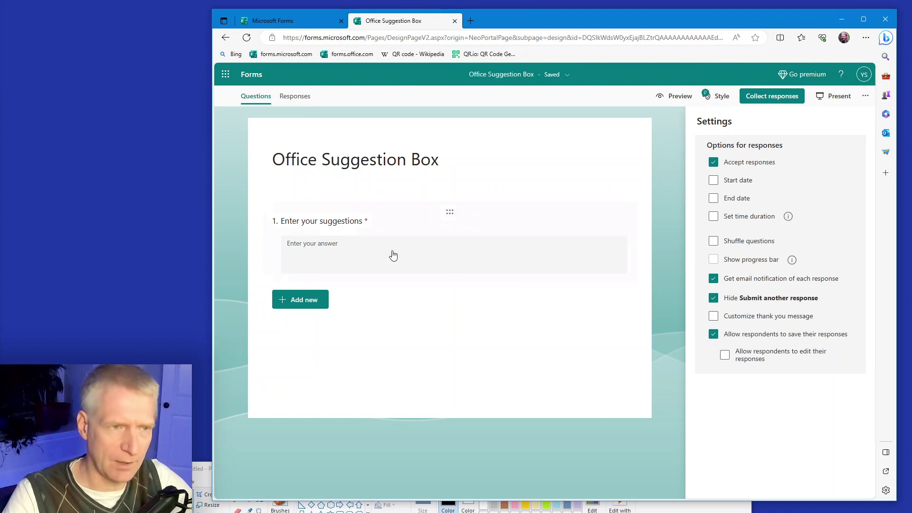
left_click(760, 335)
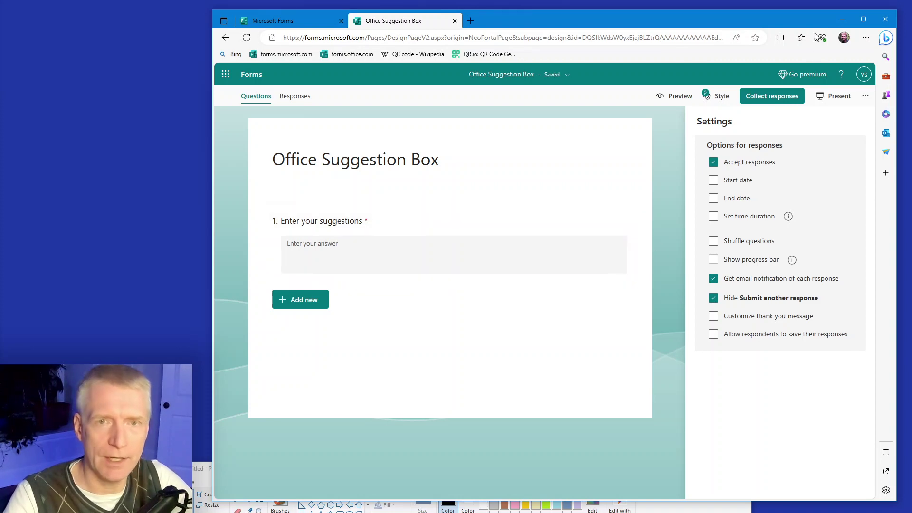
left_click(841, 20)
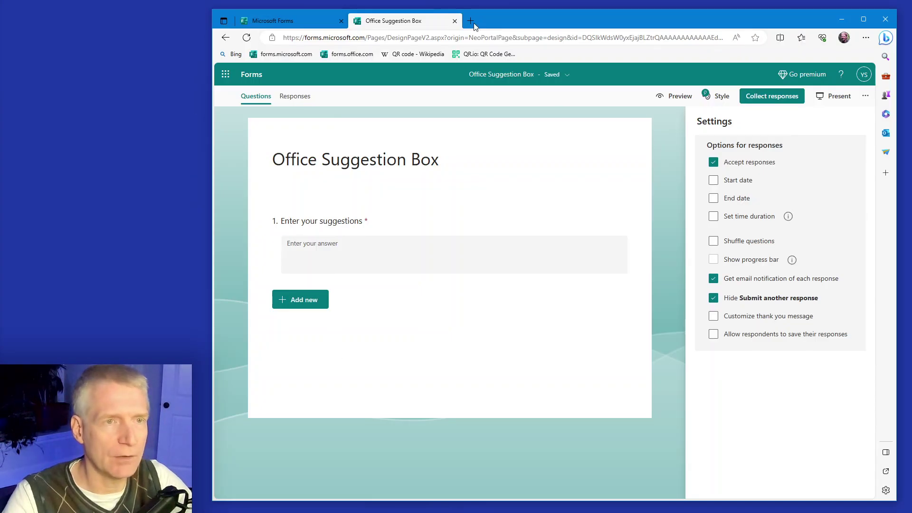
Open QR.io from the bookmark in a new tab, then return to the Suggestion Box tab
left_click(472, 21)
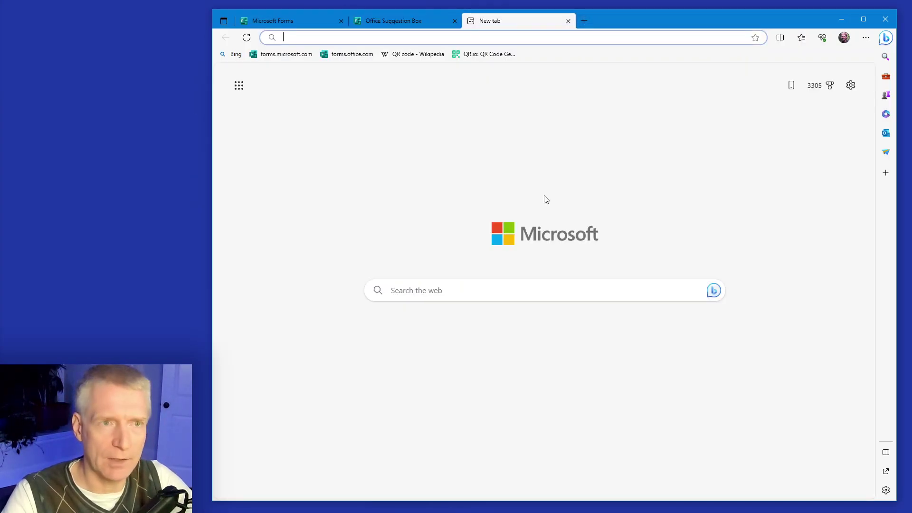
left_click(482, 54)
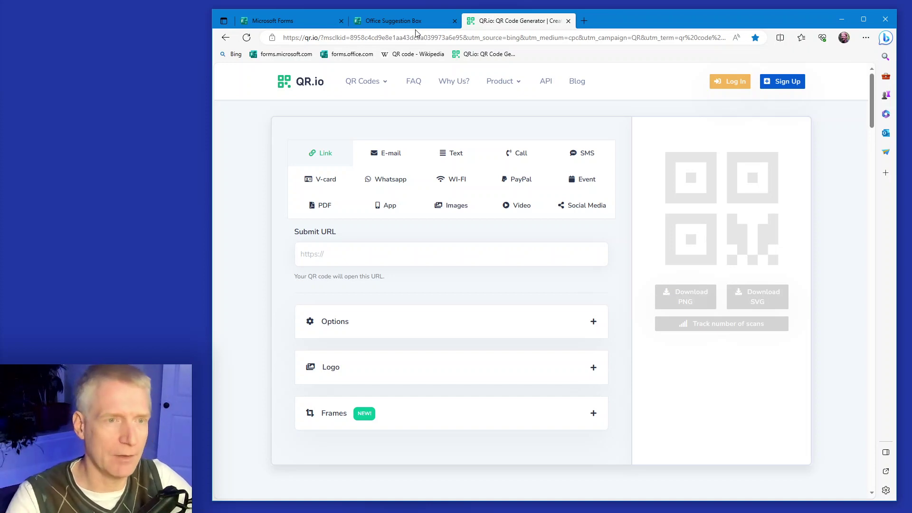
left_click(404, 21)
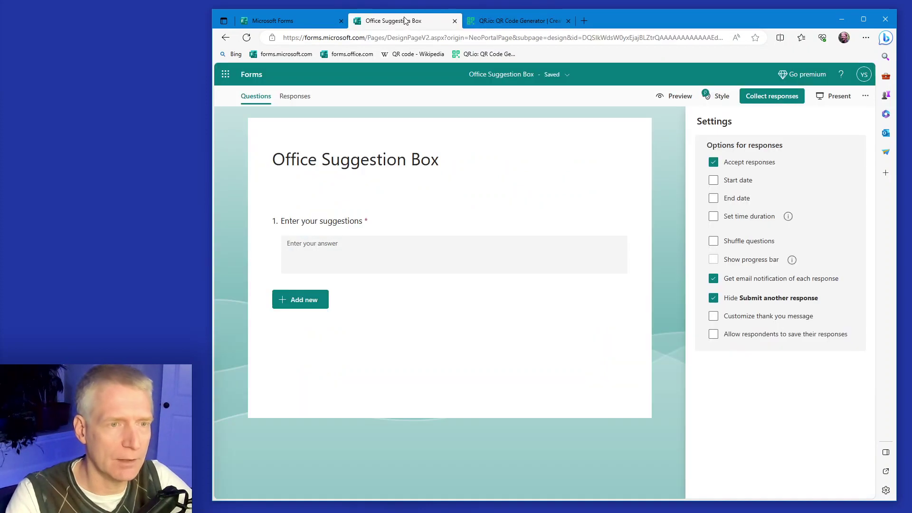
Shorten the Collect responses link to forms.microsoft.com/r/Gwz9zHf7ER and go to QR.io
left_click(763, 97)
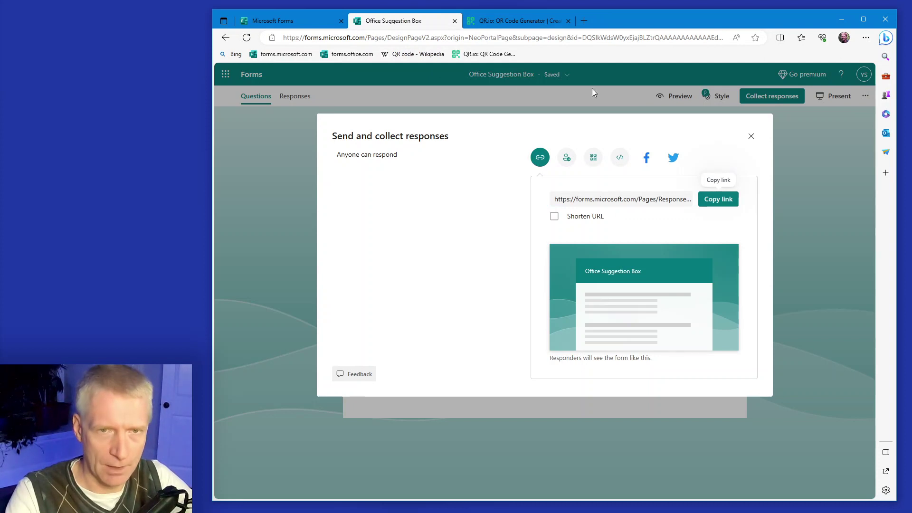
left_click(554, 216)
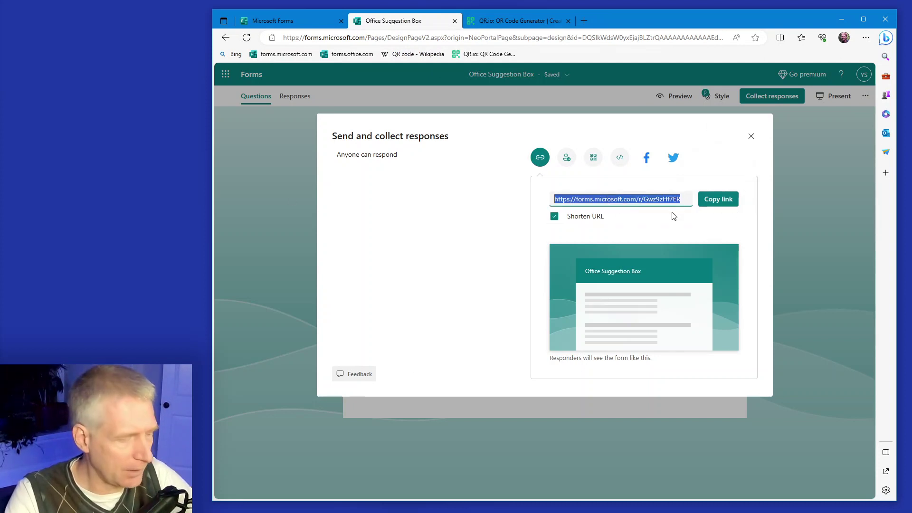
left_click(505, 24)
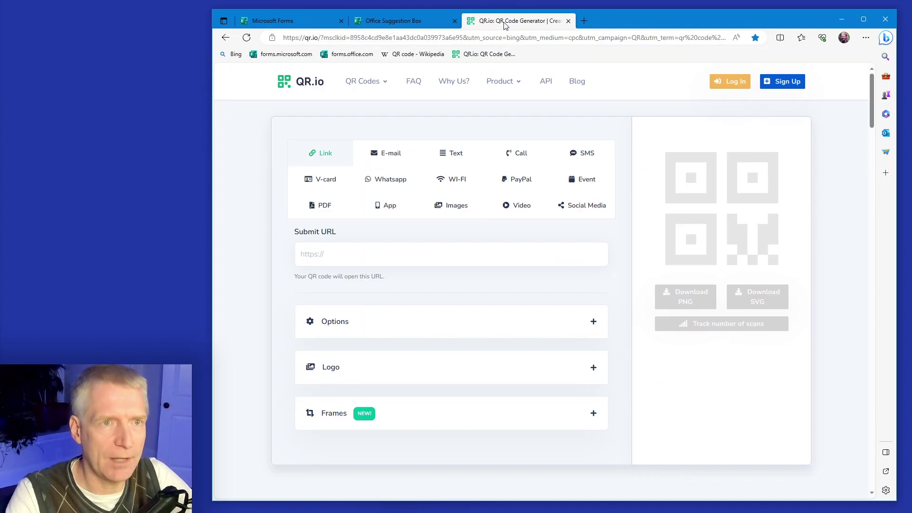
Paste the short form link into QR.io's Submit URL field to generate a QR code
left_click(396, 258)
type("https://forms.microsoft.com/r/Gwz9zHf7ER")
left_click(238, 282)
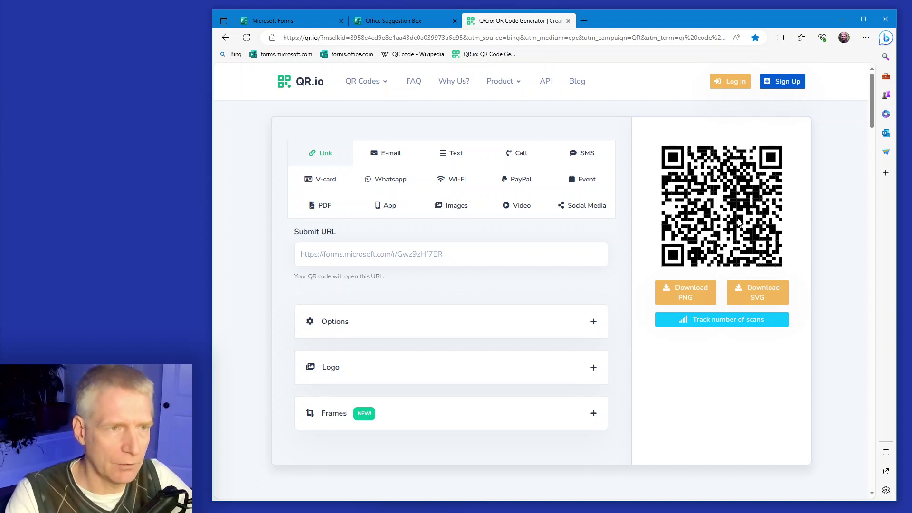
Place the SCAN ME logo in the centre of the QR code
left_click(346, 328)
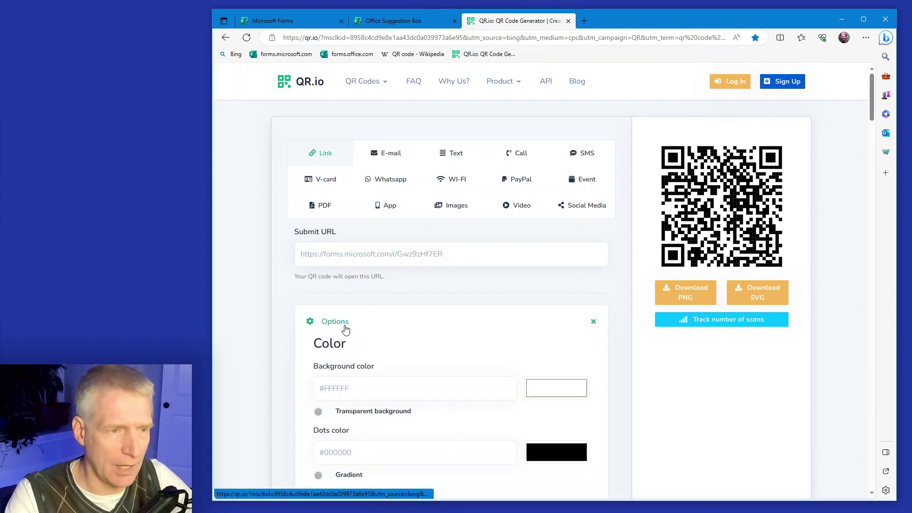
scroll(393, 342, "down", 3)
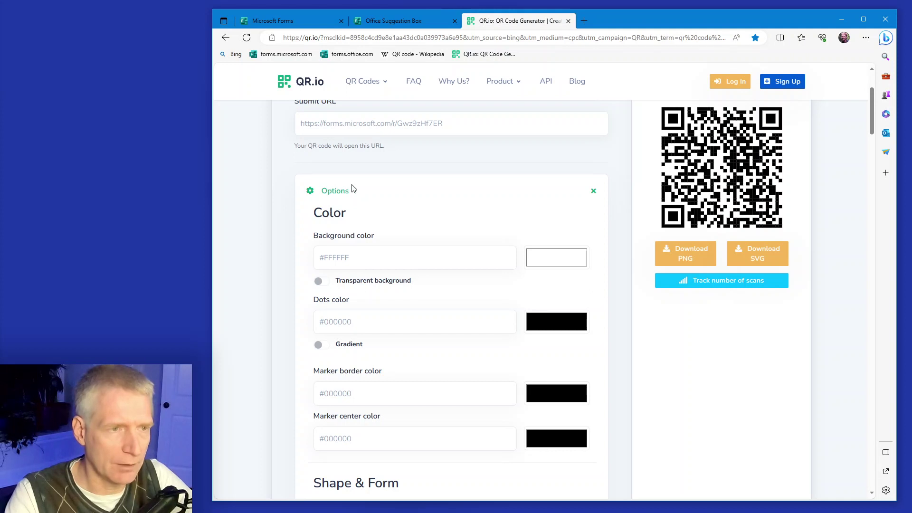
left_click(342, 192)
left_click(337, 237)
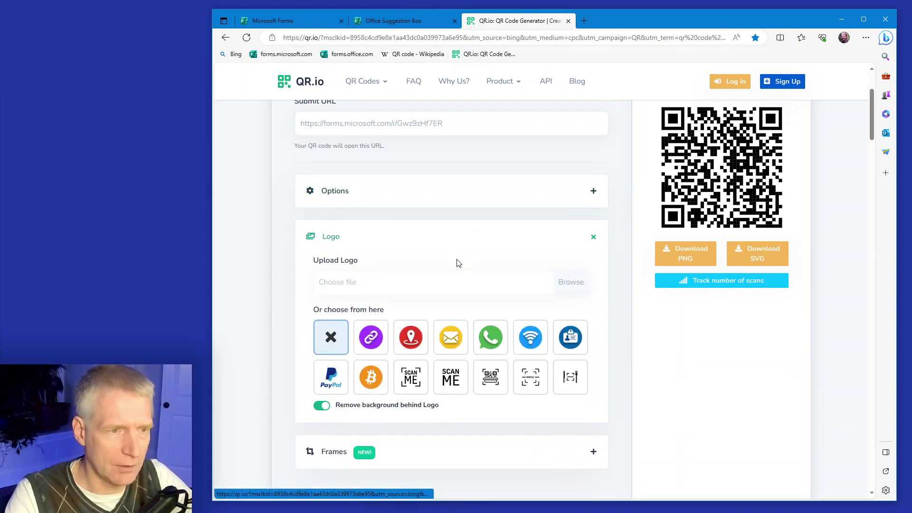
left_click(451, 377)
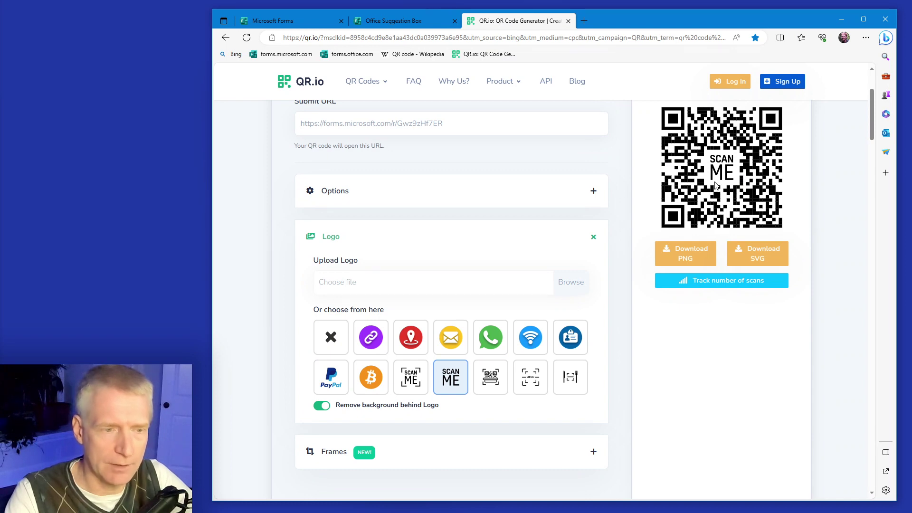
scroll(420, 338, "down", 3)
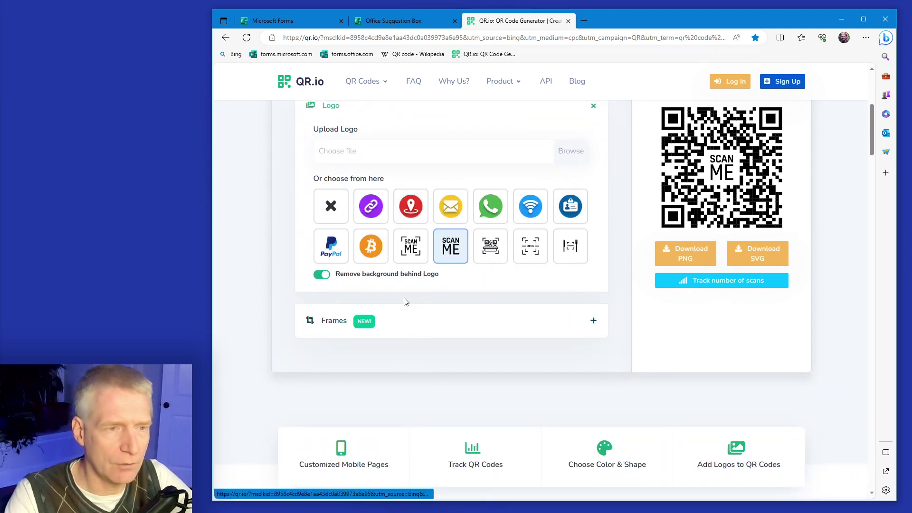
scroll(404, 324, "up", 1)
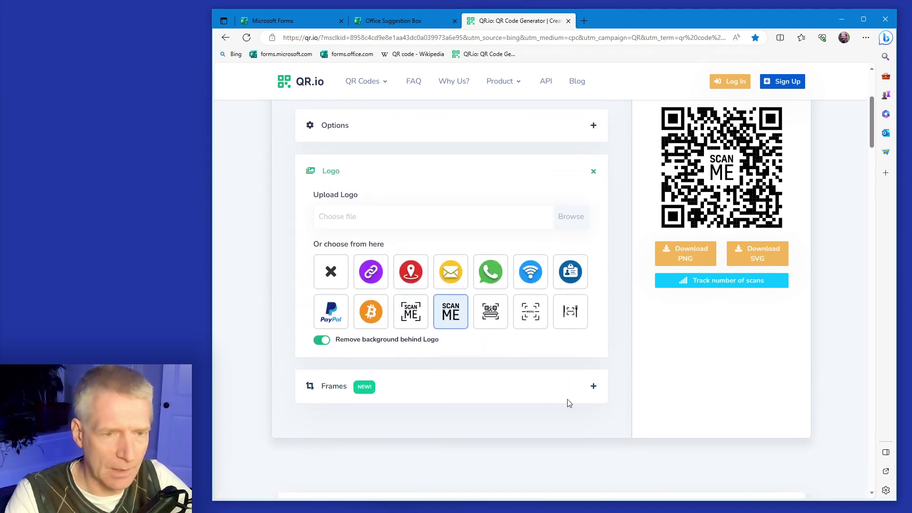
scroll(566, 401, "up", 2)
scroll(535, 393, "down", 2)
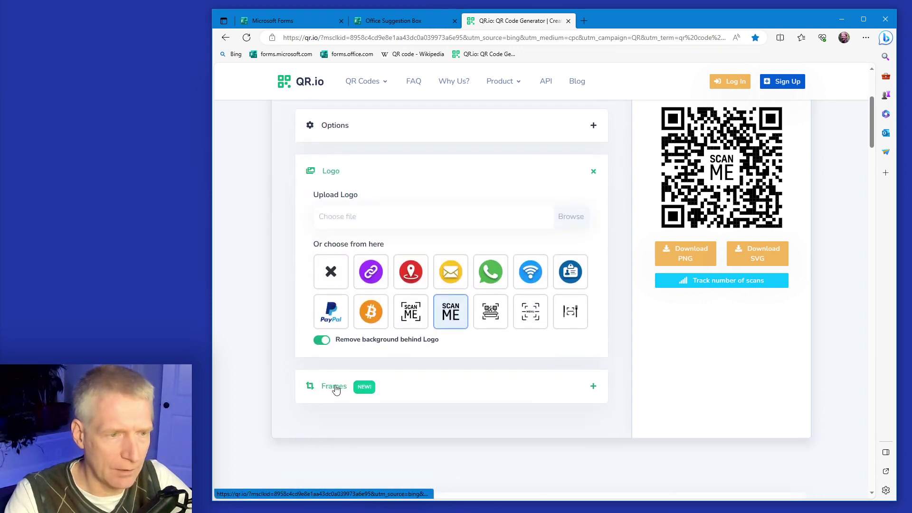
left_click(335, 386)
scroll(286, 401, "up", 2)
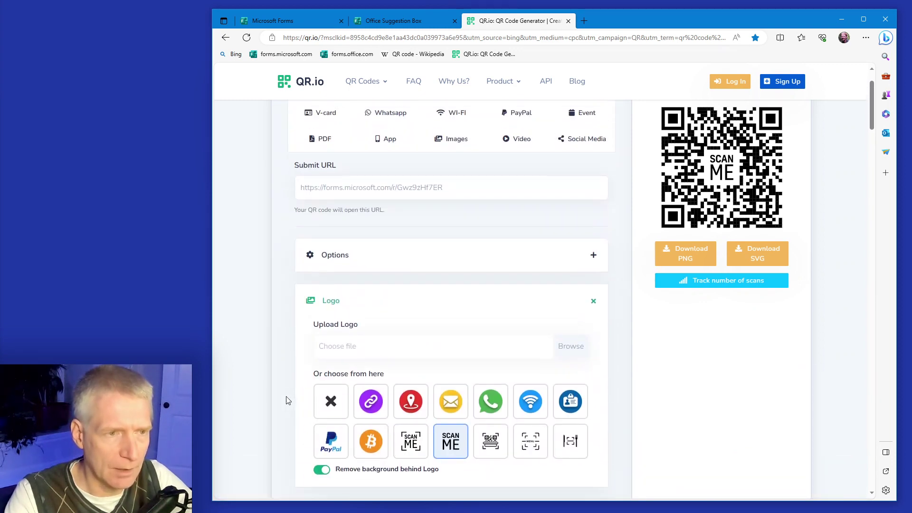
Under Shape & Form, set the marker centres to sunburst and the dots to lines
left_click(343, 267)
scroll(296, 320, "down", 5)
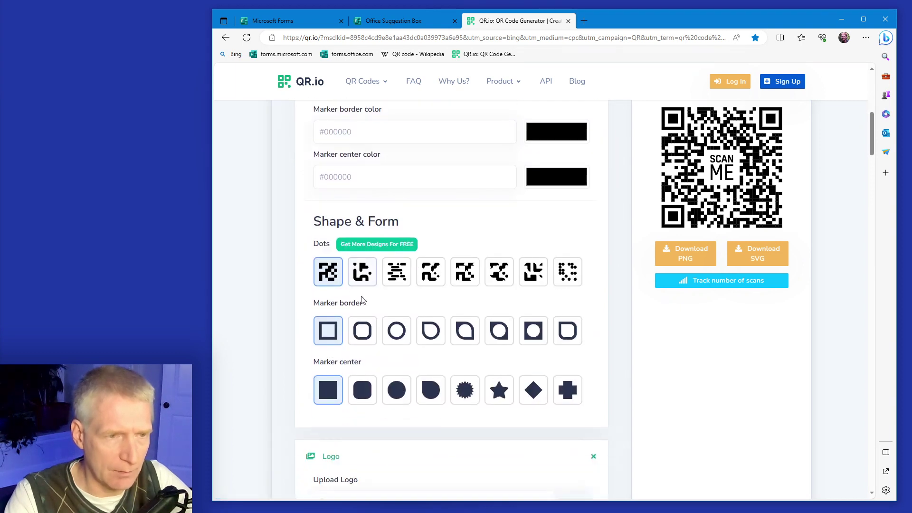
left_click(468, 392)
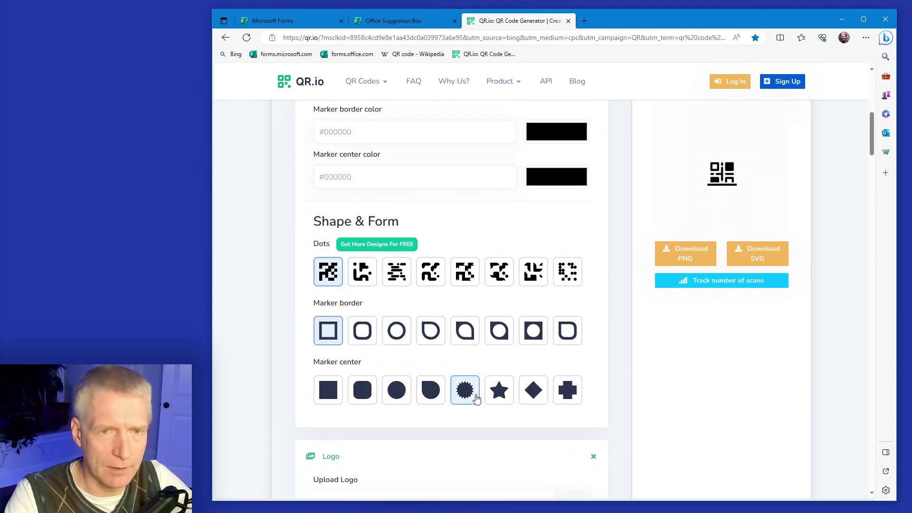
scroll(477, 396, "up", 2)
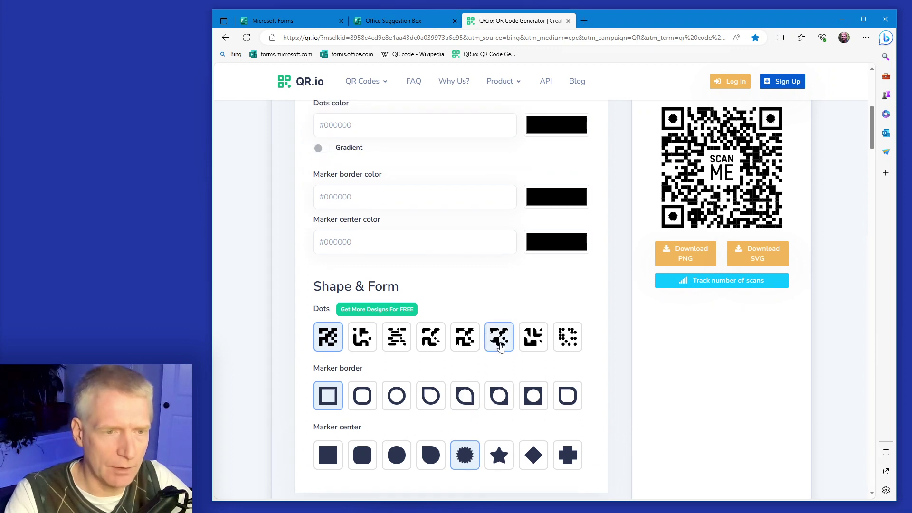
left_click(386, 346)
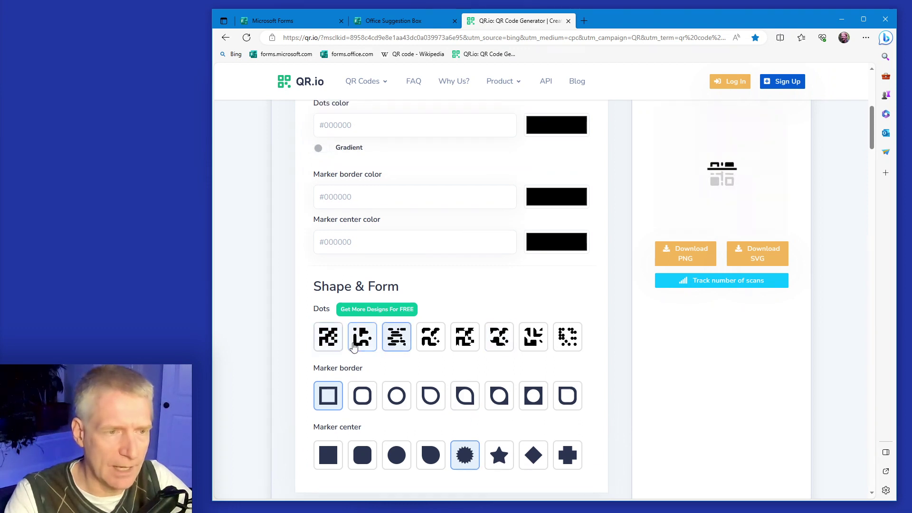
scroll(747, 210, "up", 4)
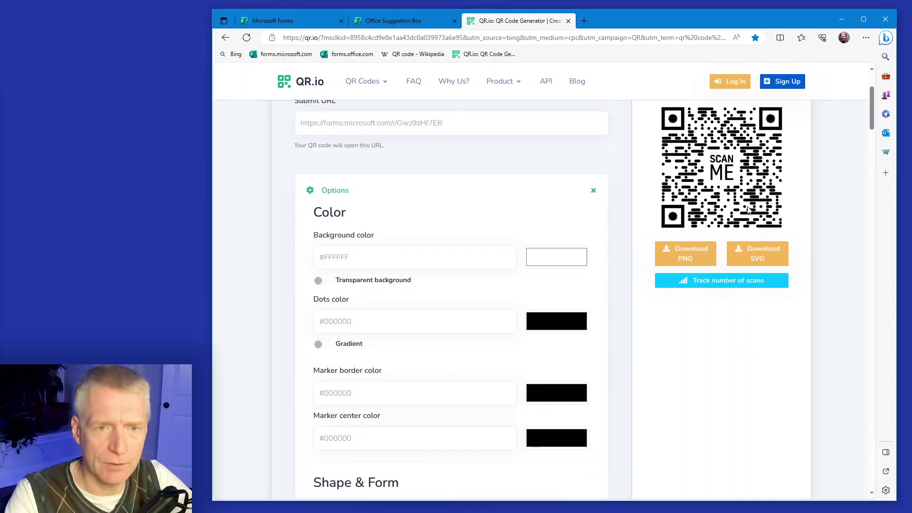
scroll(810, 218, "up", 1)
scroll(829, 220, "up", 2)
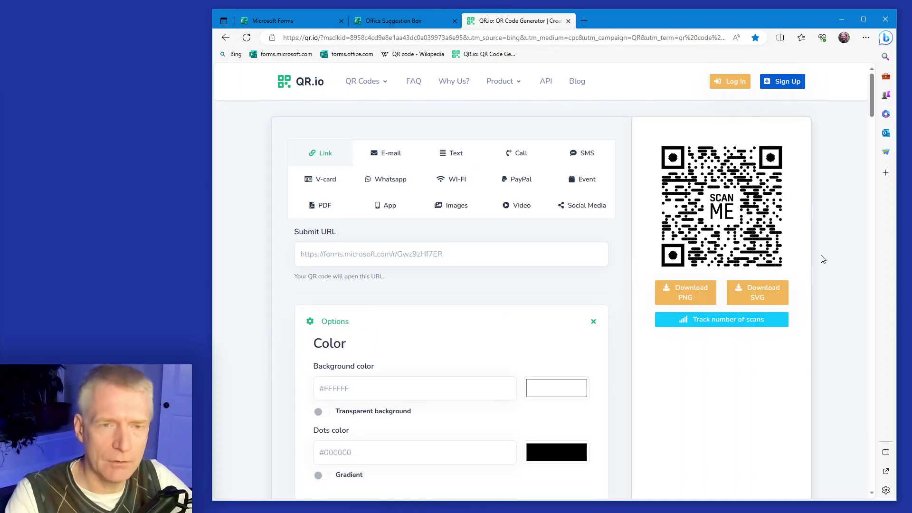